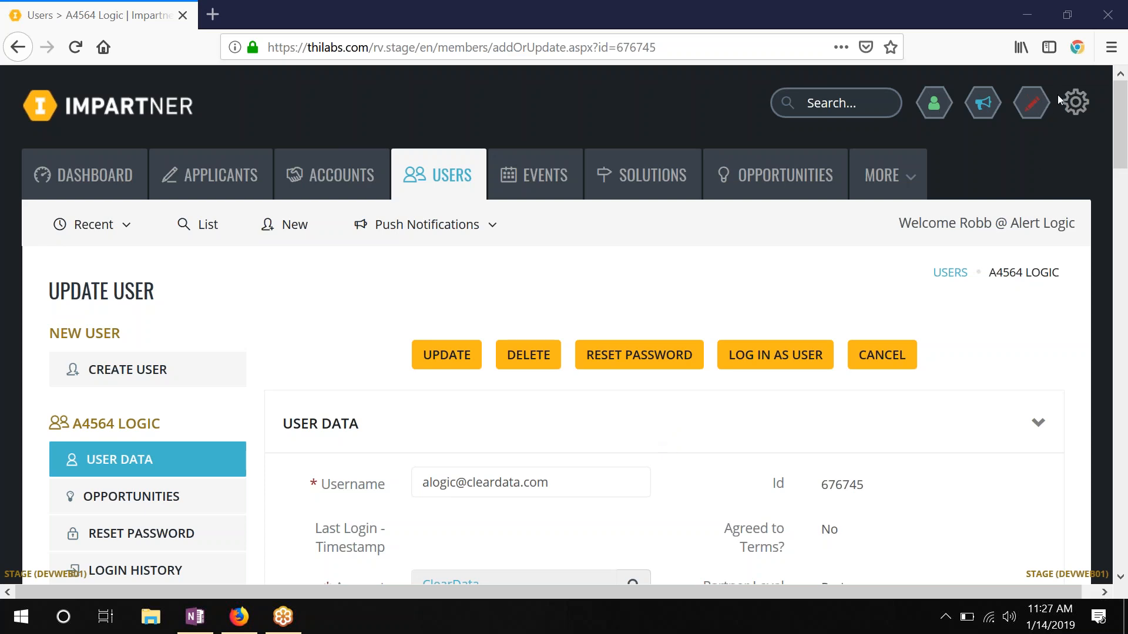
Reload the open user record and check the Trained field in the Member Profile section
scroll(822, 352, "down", 10)
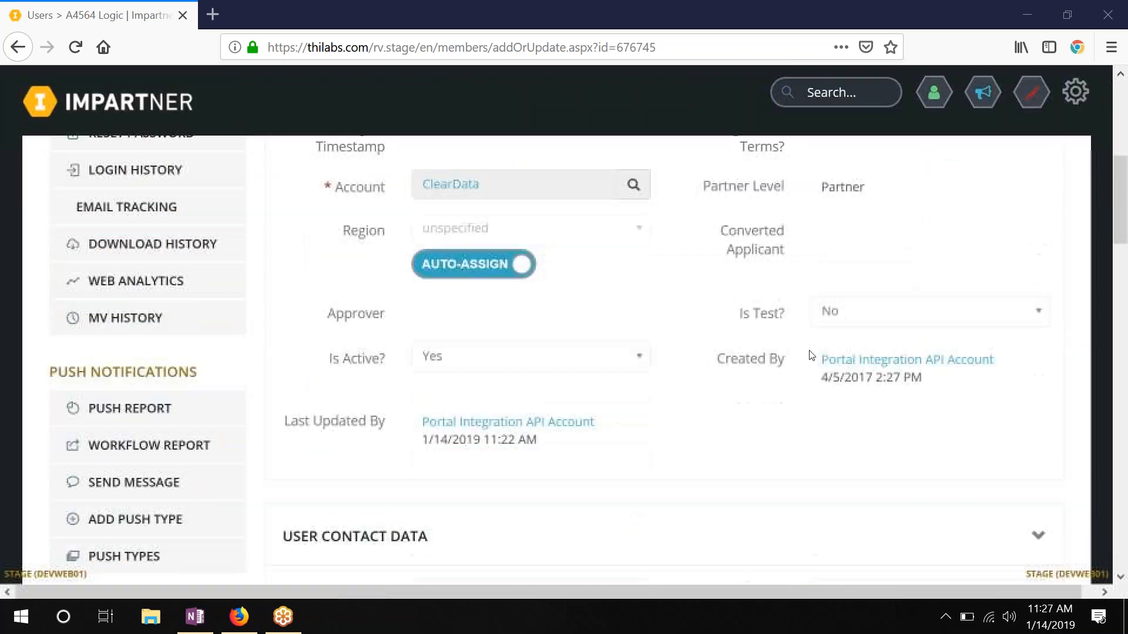
scroll(823, 352, "down", 6)
scroll(828, 349, "down", 6)
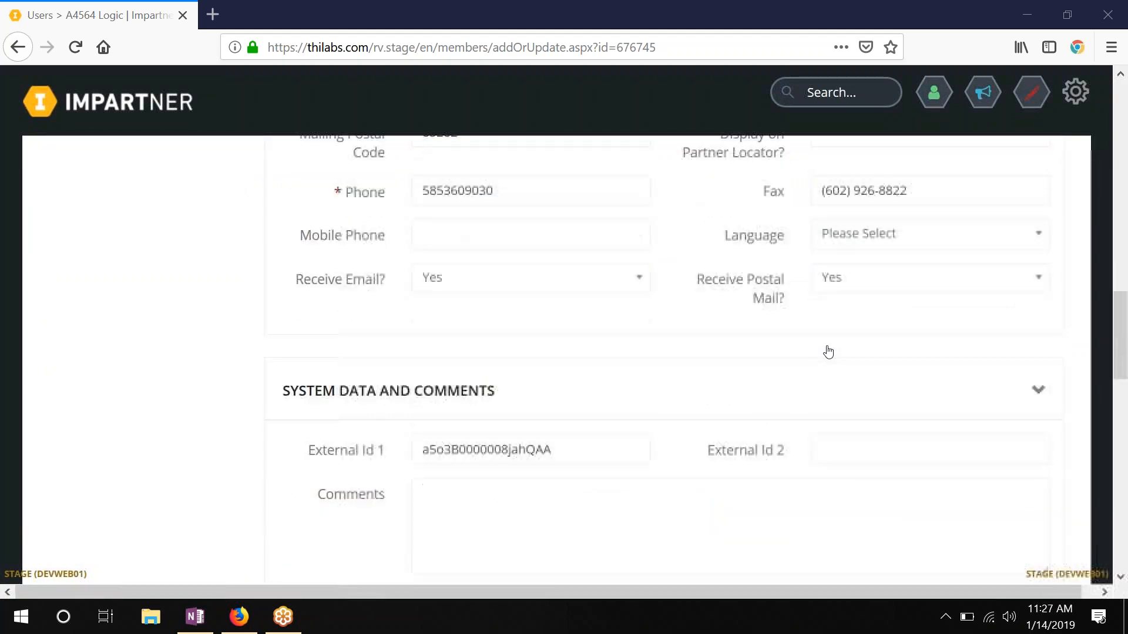
scroll(828, 345, "down", 5)
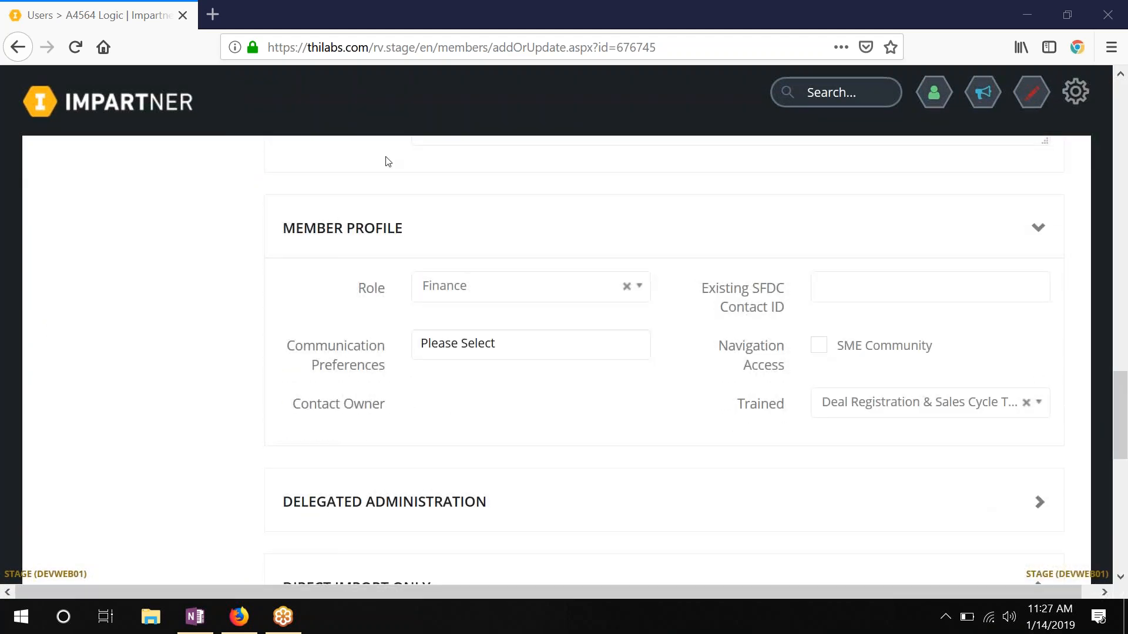
left_click(75, 52)
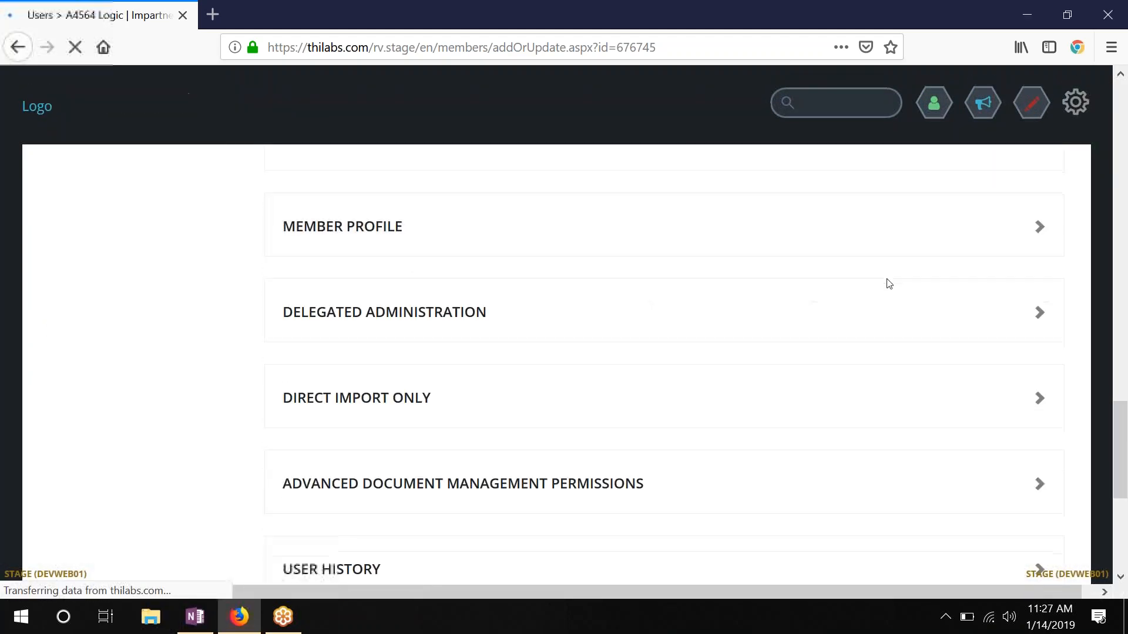
scroll(810, 399, "down", 8)
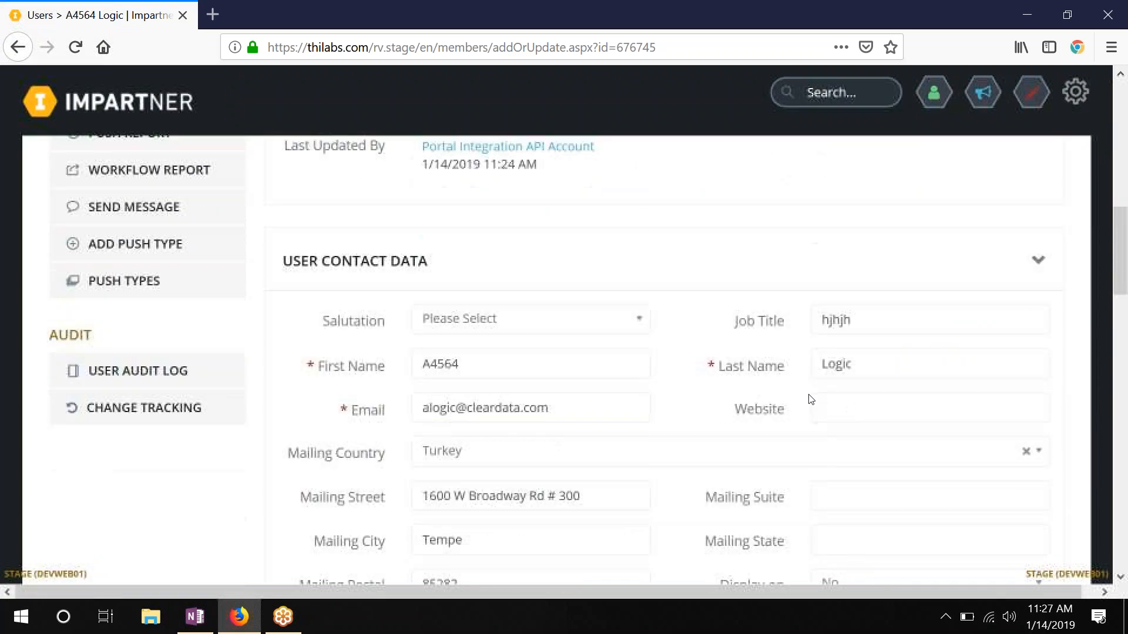
scroll(809, 397, "down", 10)
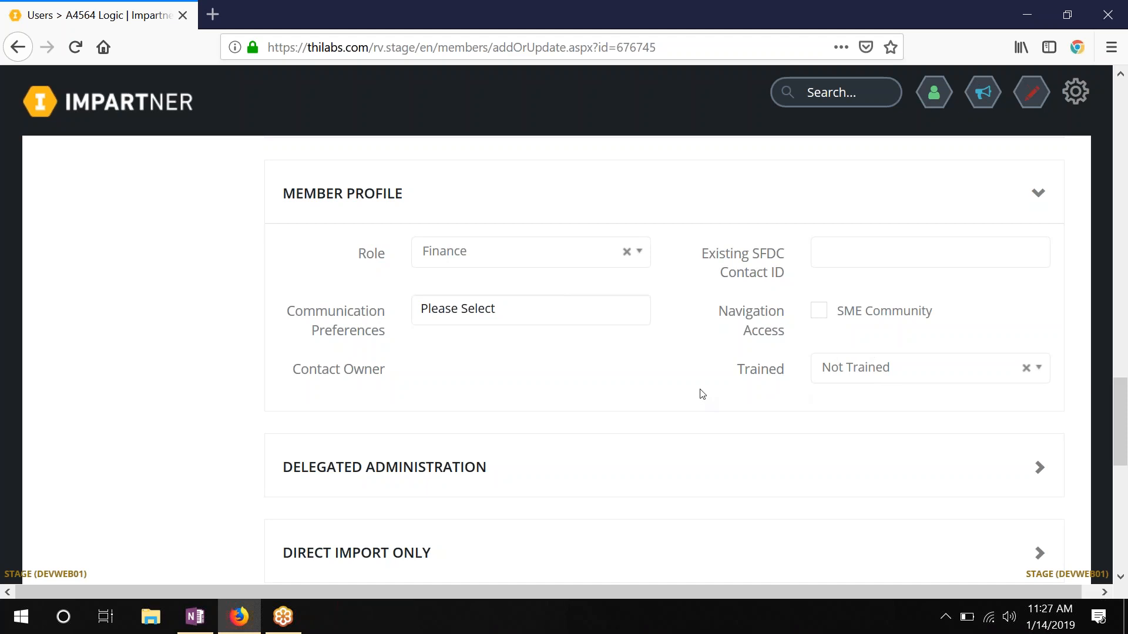
scroll(703, 394, "up", 10)
scroll(702, 394, "up", 6)
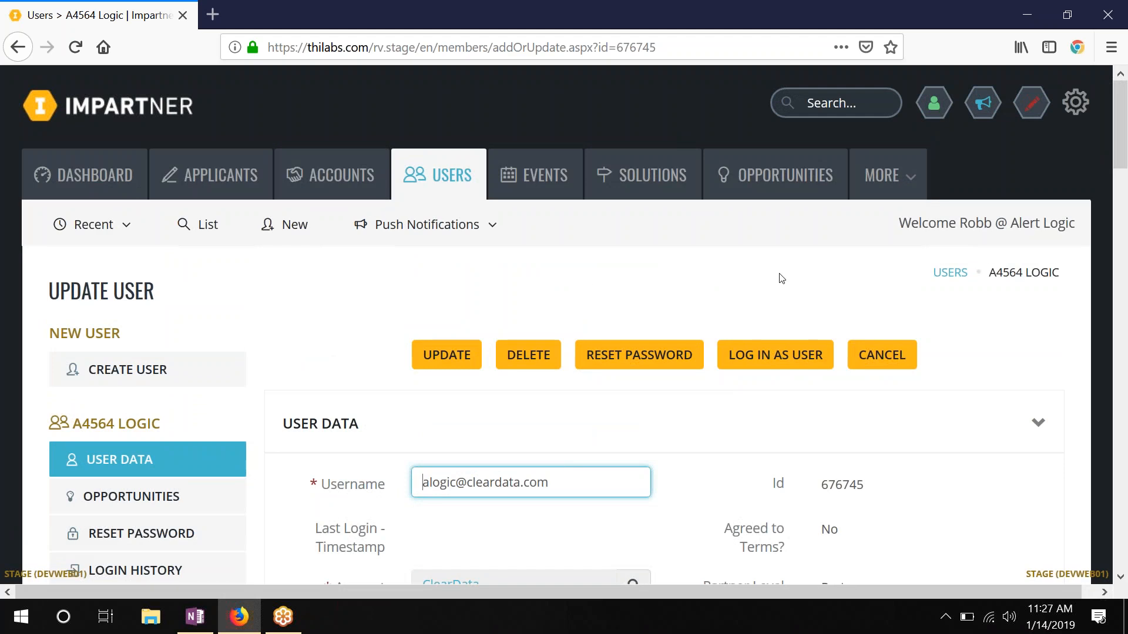
Open the user segments in the settings and review the filter of the Deal Registration & Sales Cycle Trained segment
left_click(888, 175)
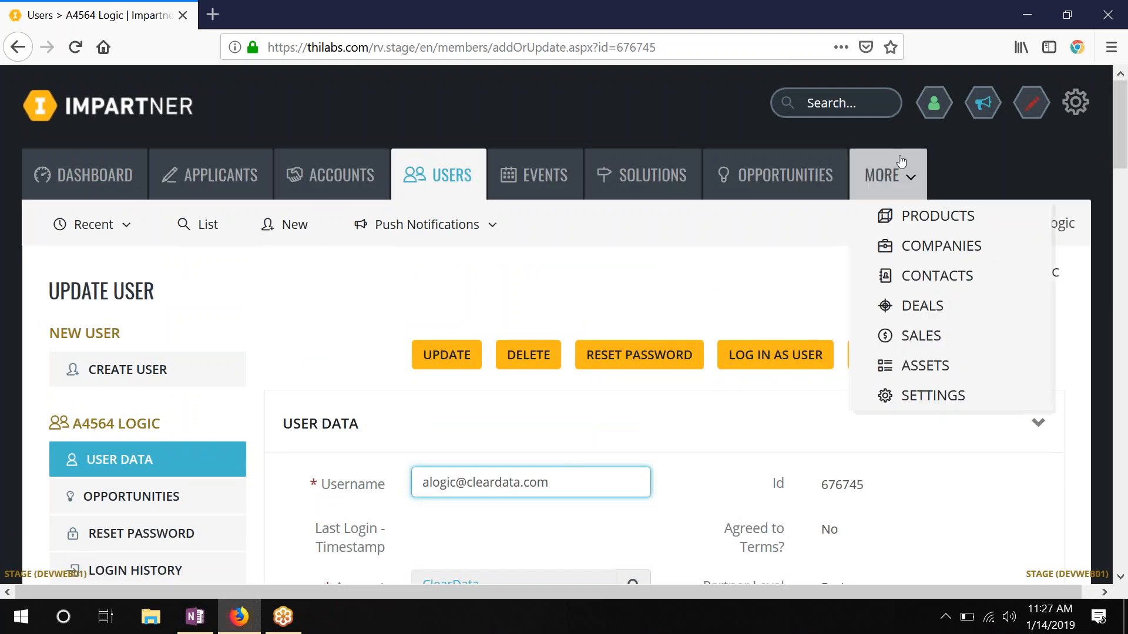
left_click(941, 395)
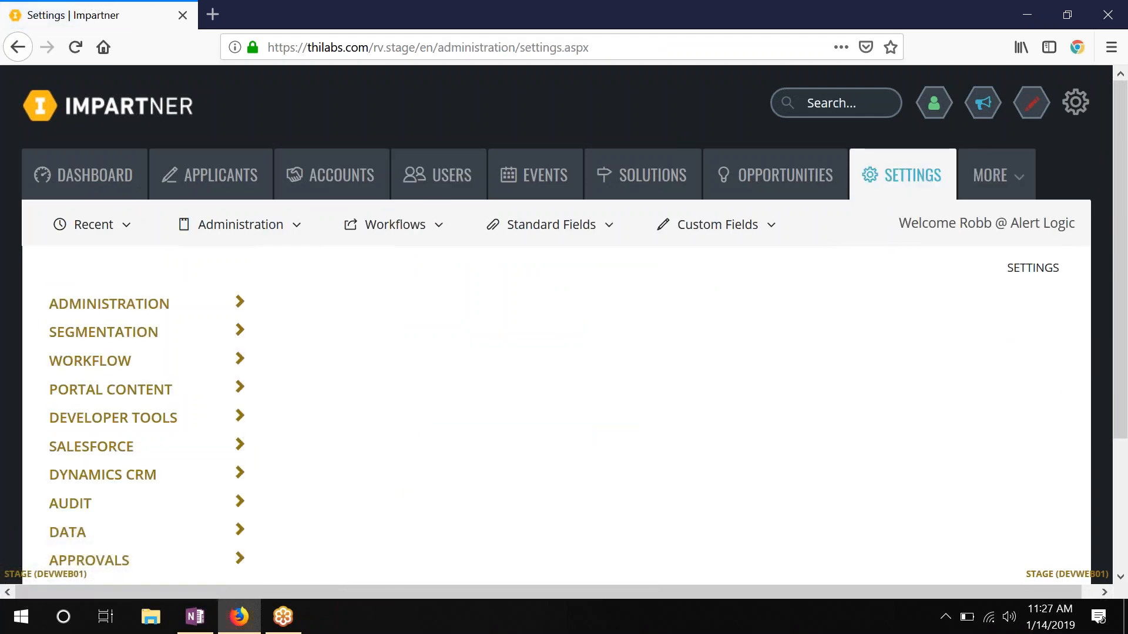
left_click(119, 332)
left_click(124, 372)
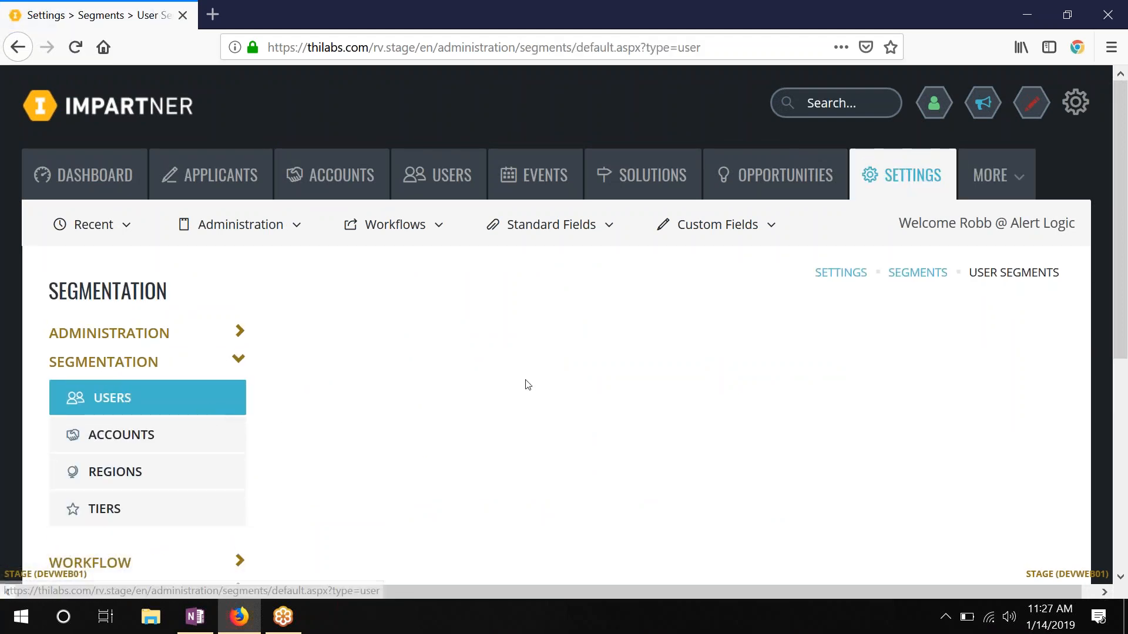
scroll(577, 397, "down", 3)
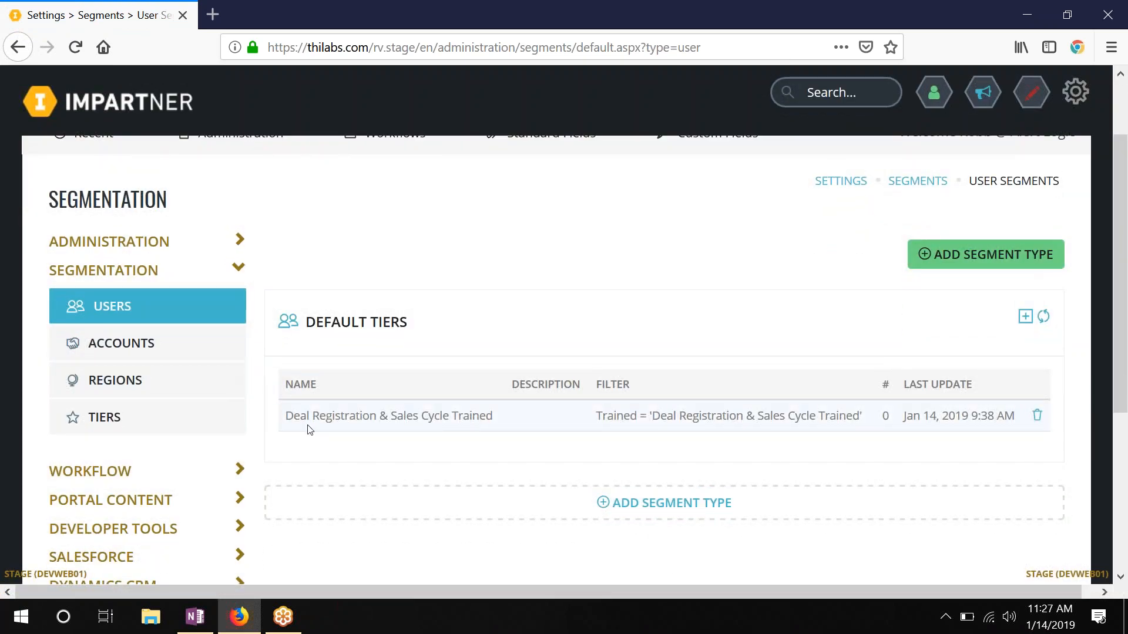
left_click(320, 417)
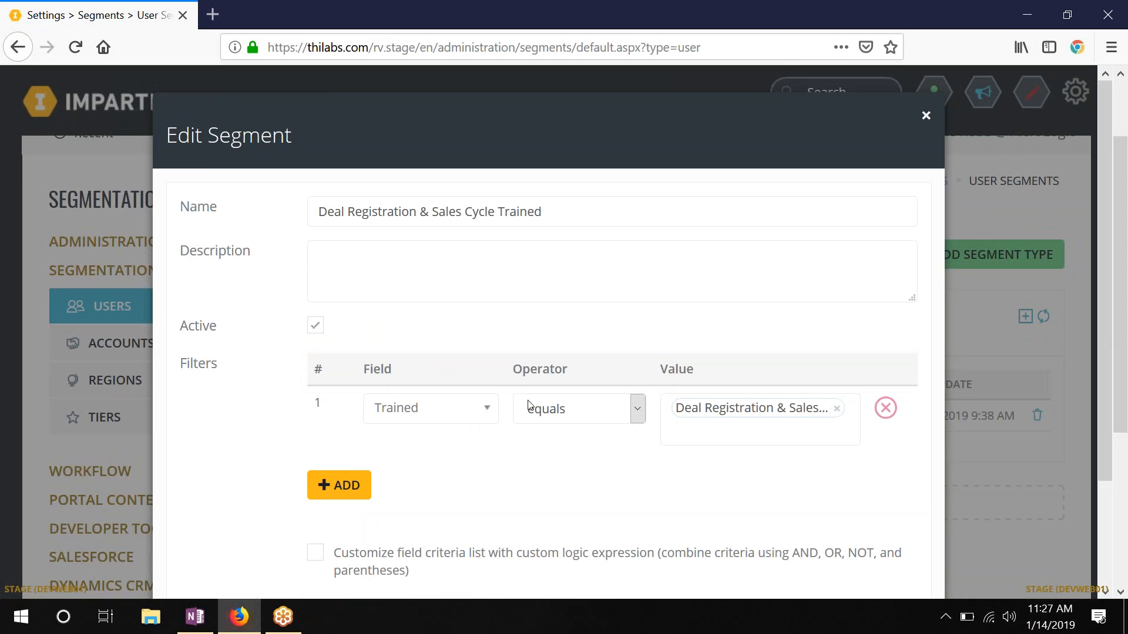
left_click(926, 116)
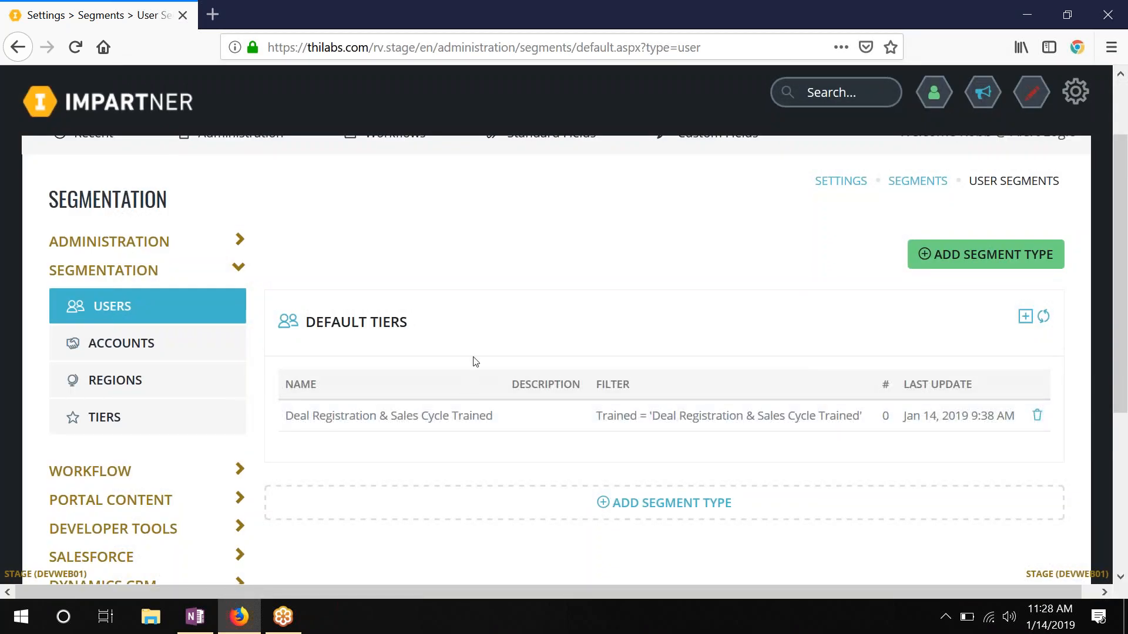
scroll(488, 350, "up", 3)
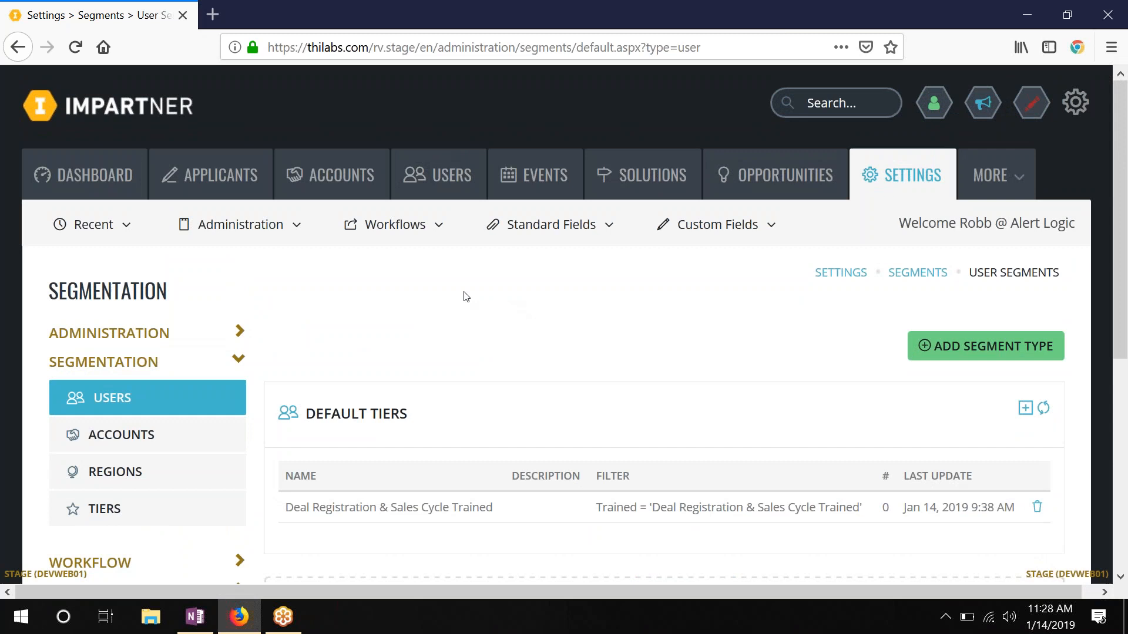
Open the A4_CIE_DataSheet_Cobranded copy asset and examine which user segments it is visible to
mouse_move(1019, 203)
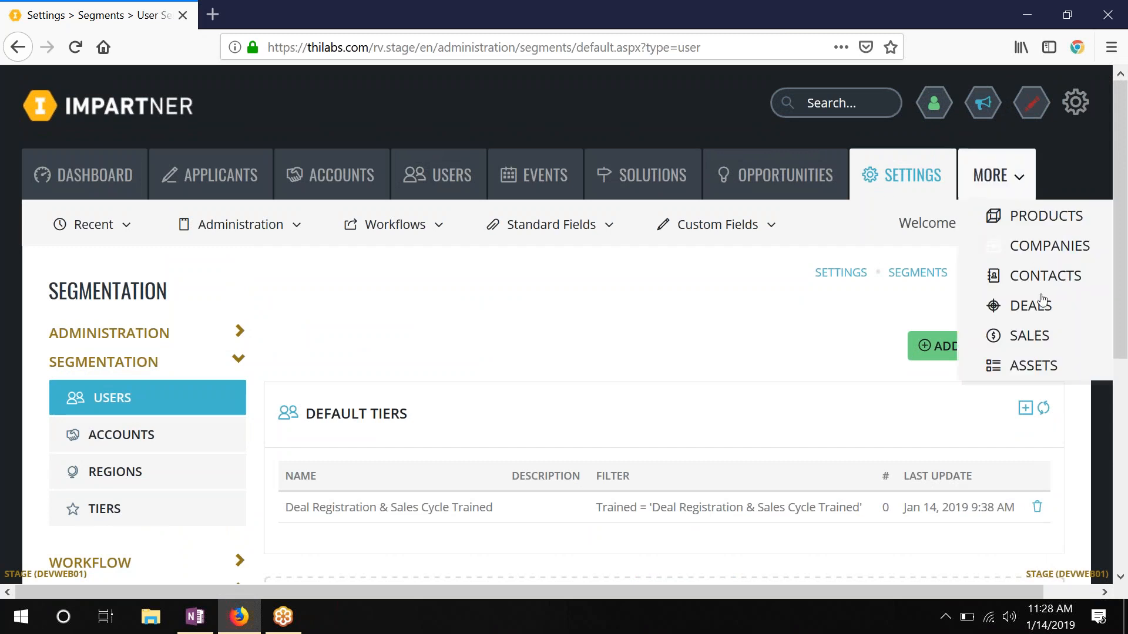
left_click(1037, 366)
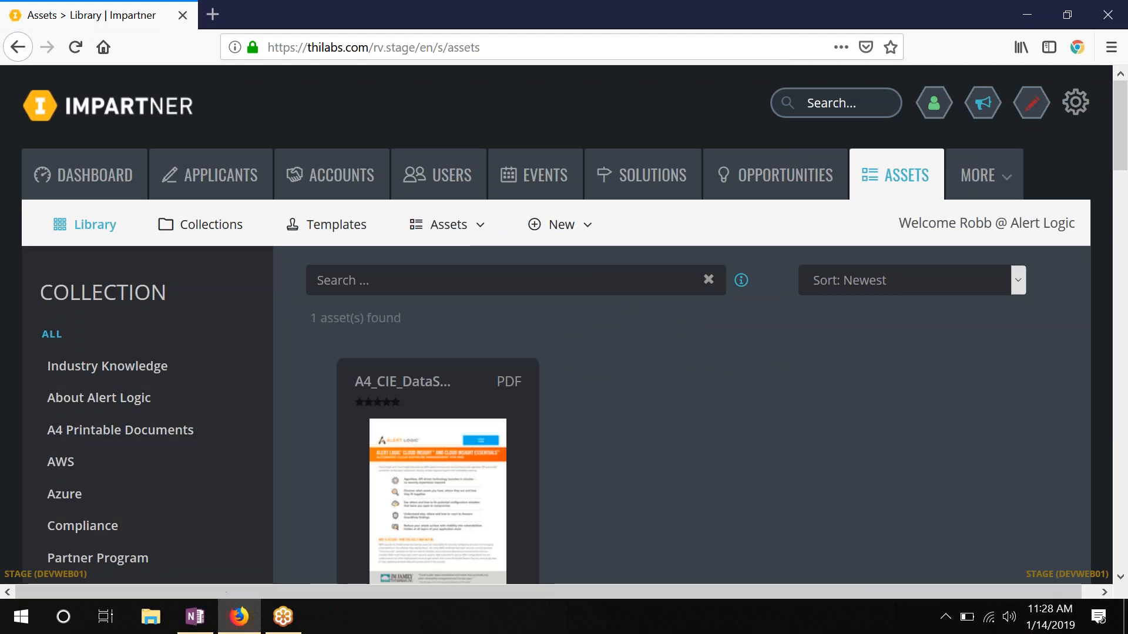
mouse_move(443, 521)
left_click(433, 562)
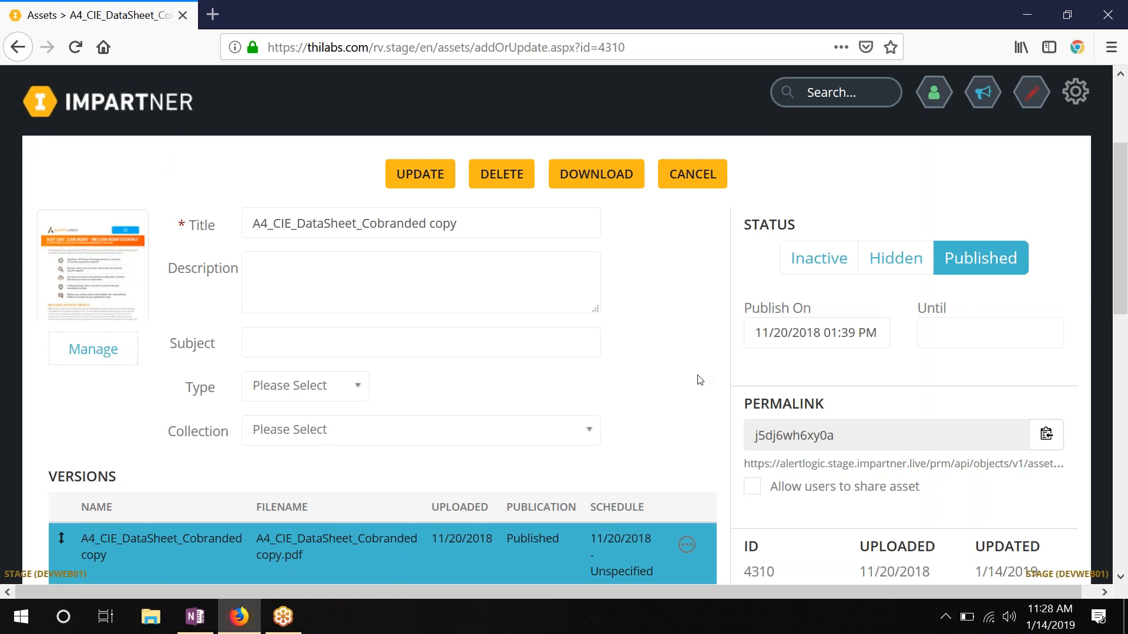
scroll(697, 381, "down", 5)
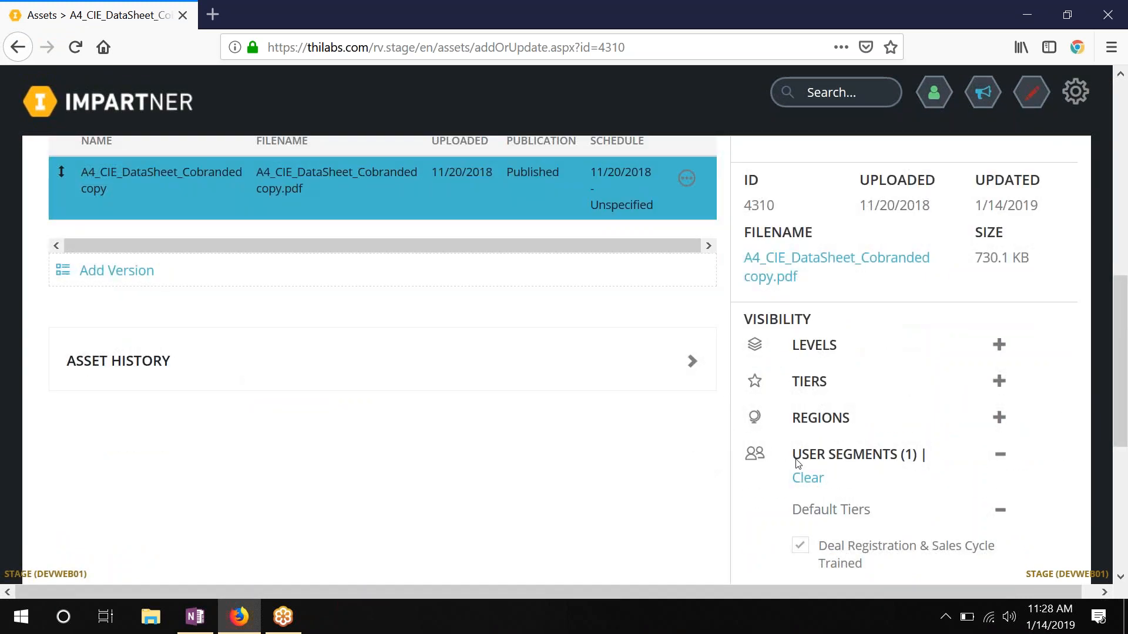
scroll(798, 464, "down", 1)
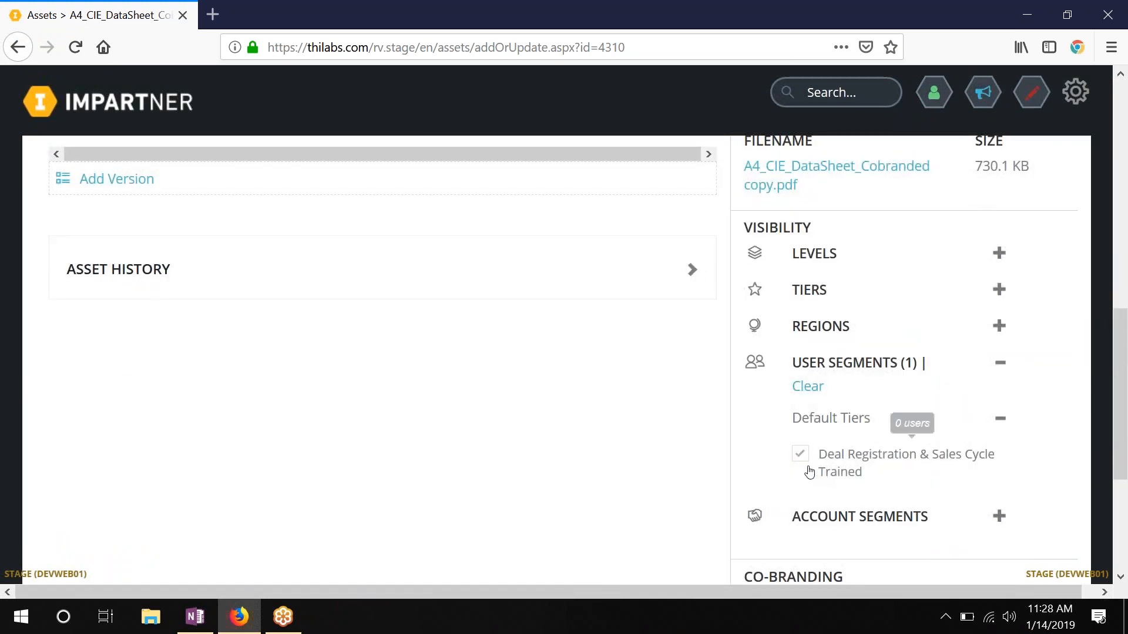
scroll(805, 469, "up", 7)
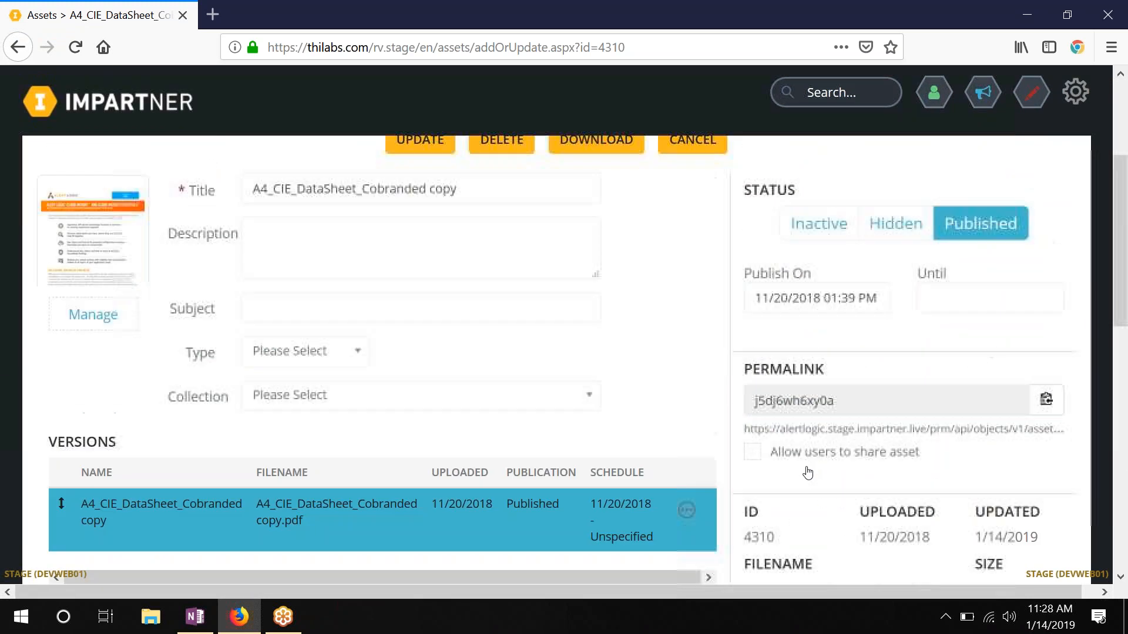
Log in to the partner portal as the recently viewed ClearData user and open the portal's Asset Library
left_click(407, 186)
mouse_move(112, 234)
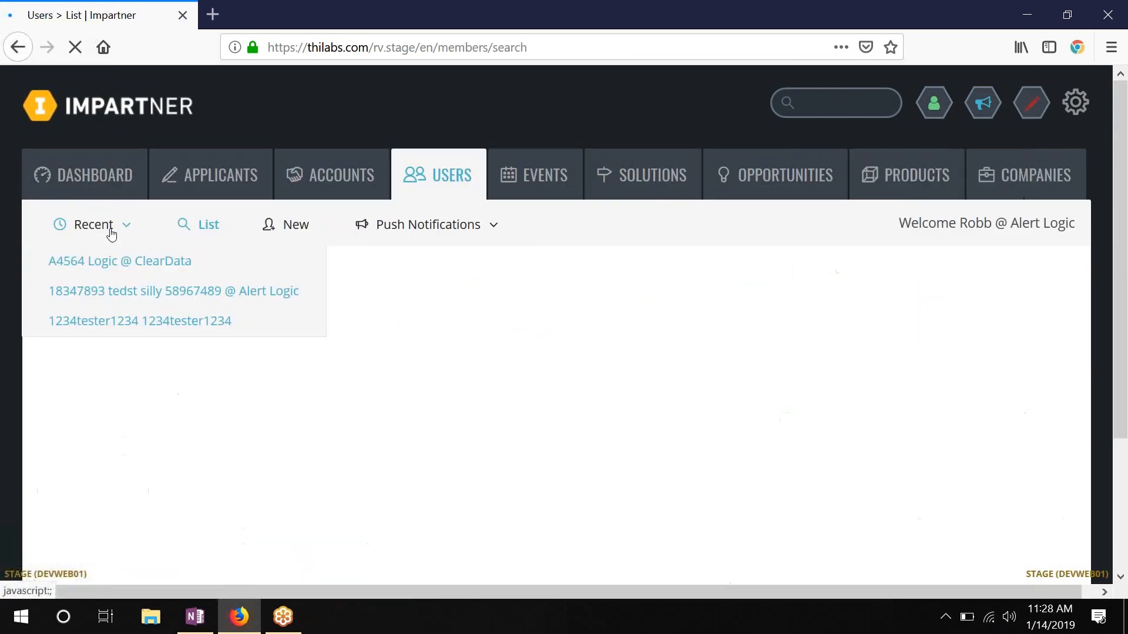
left_click(116, 267)
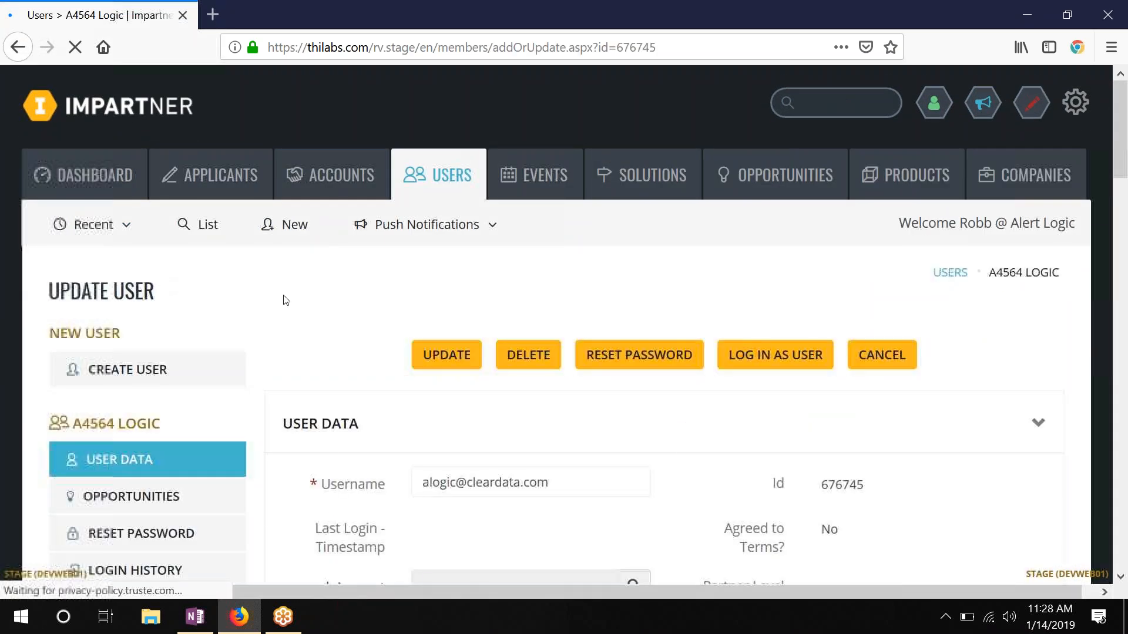
left_click(776, 355)
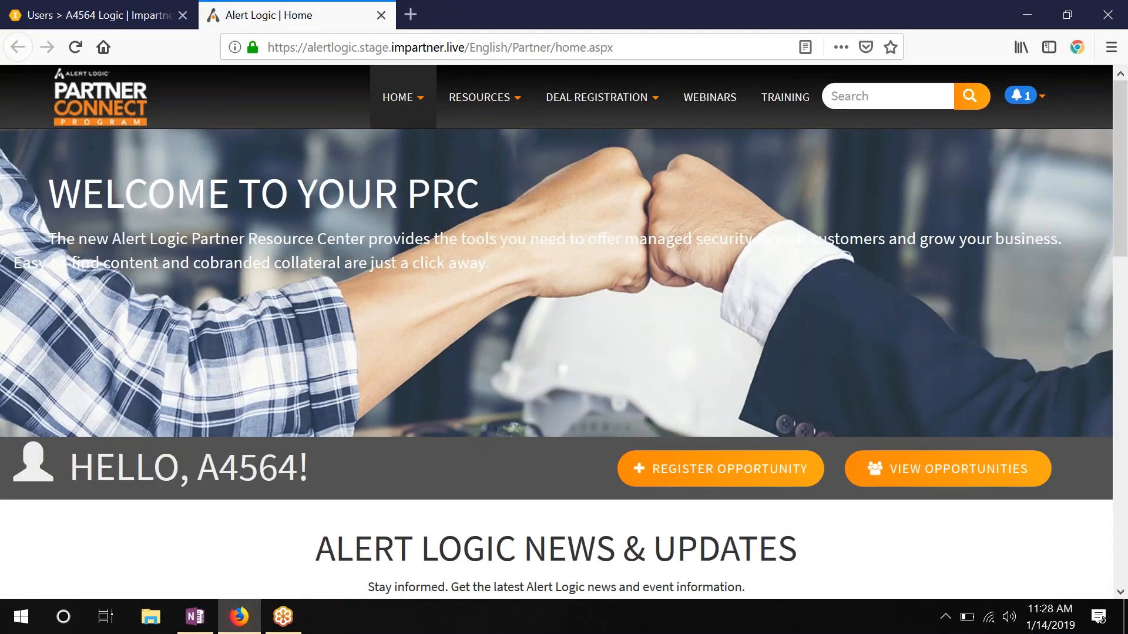
mouse_move(503, 87)
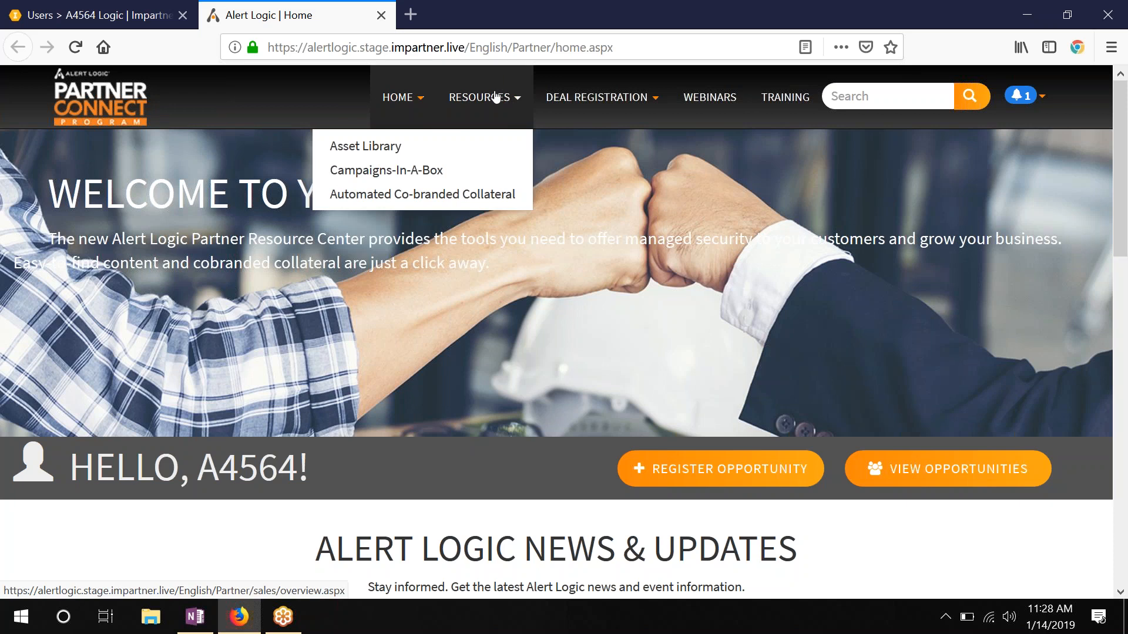
left_click(410, 154)
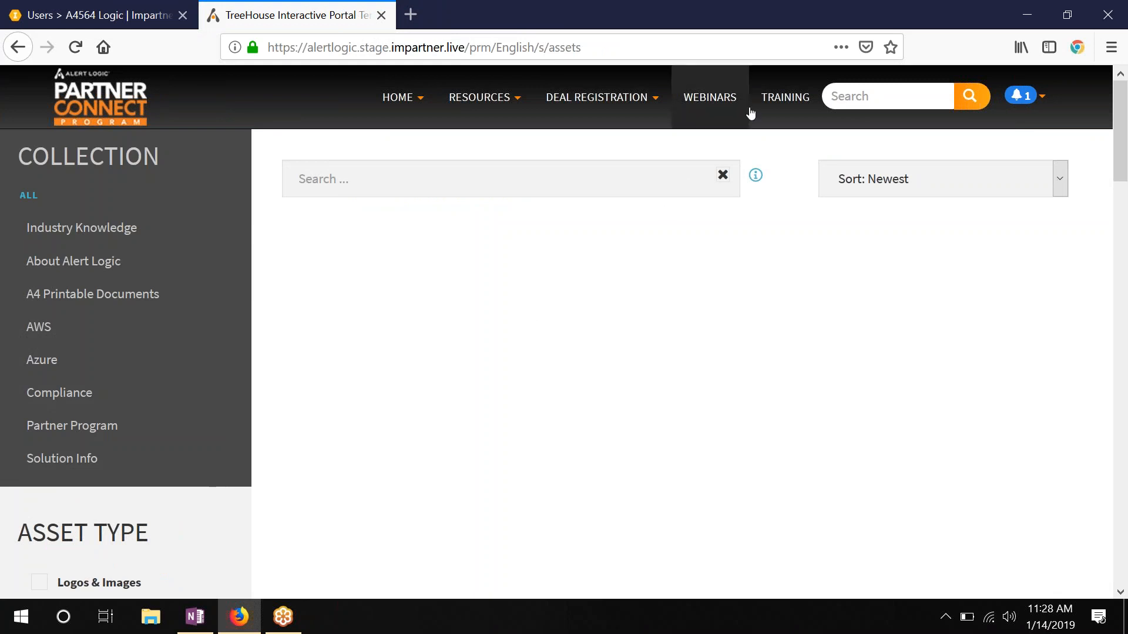
Launch the required Deal Registration and Sales Cycle class from the portal's training site and set its player window aside
left_click(783, 99)
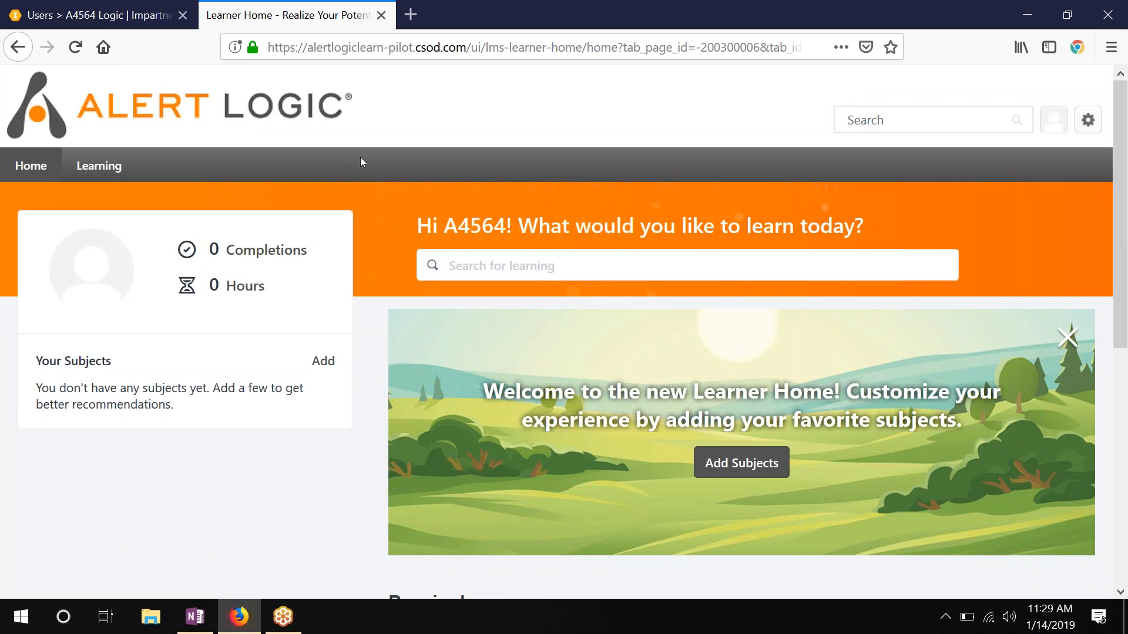
scroll(360, 157, "down", 6)
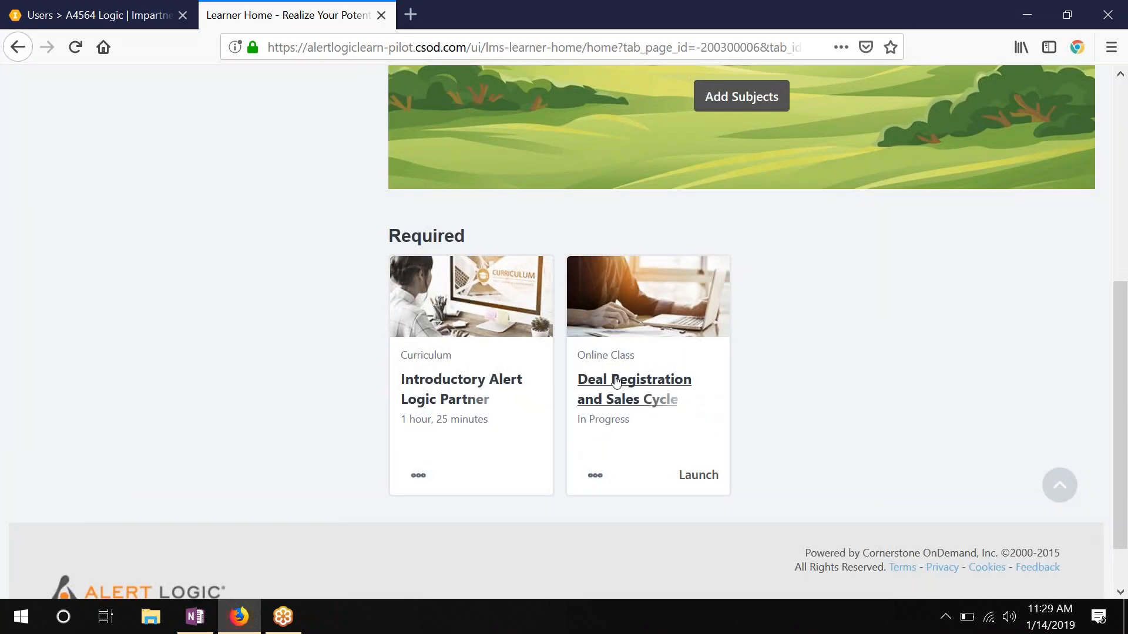
left_click(616, 381)
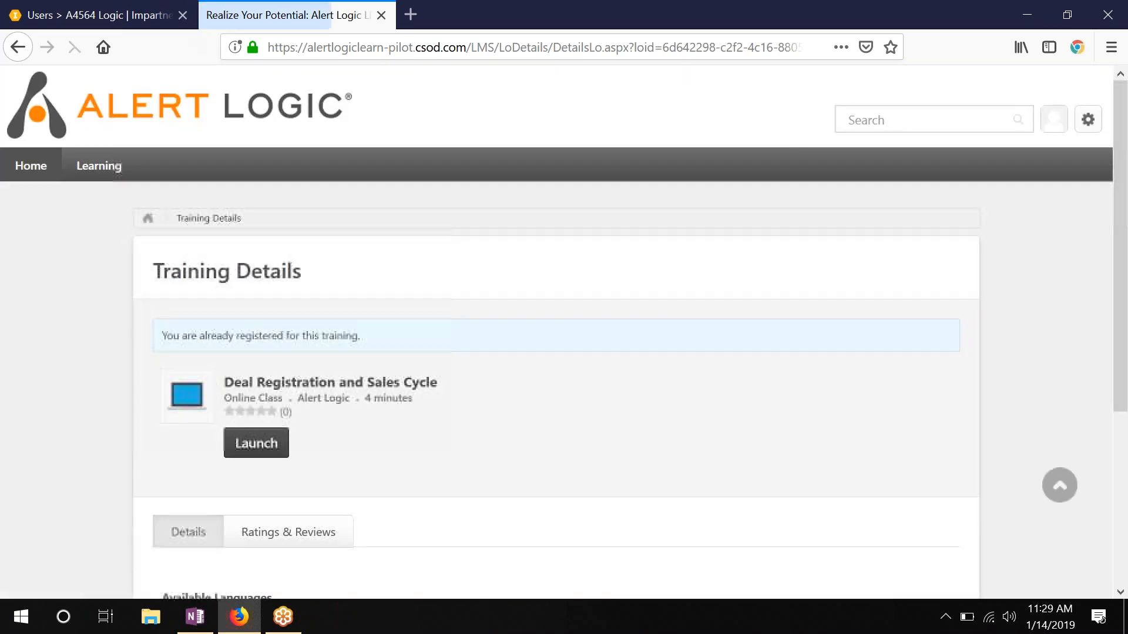
left_click(246, 444)
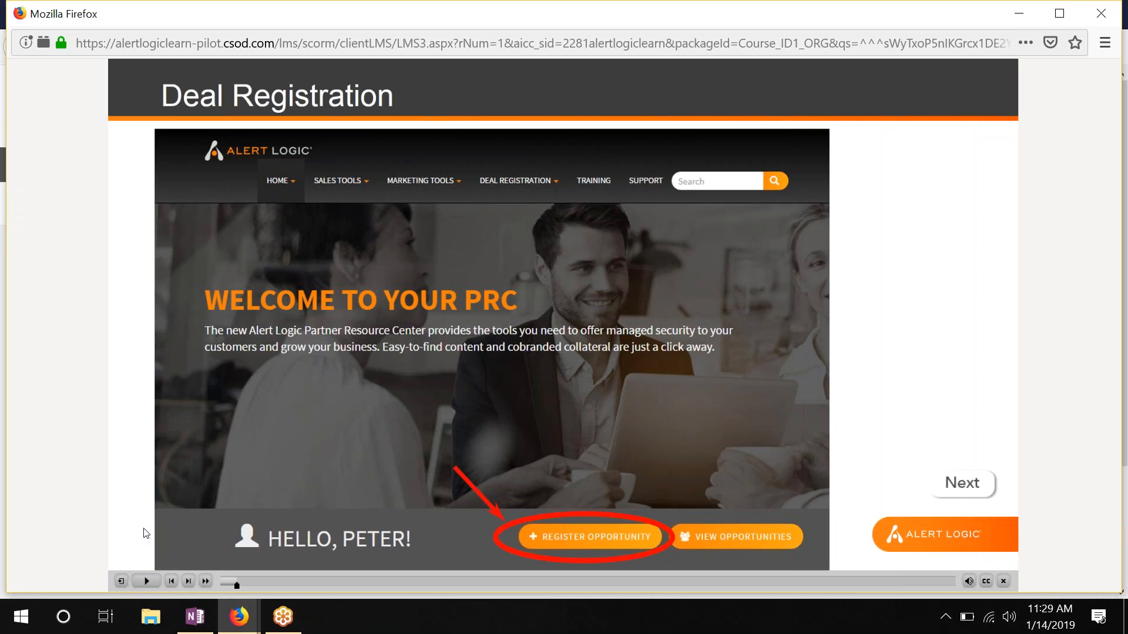
left_click(148, 582)
left_click(1017, 18)
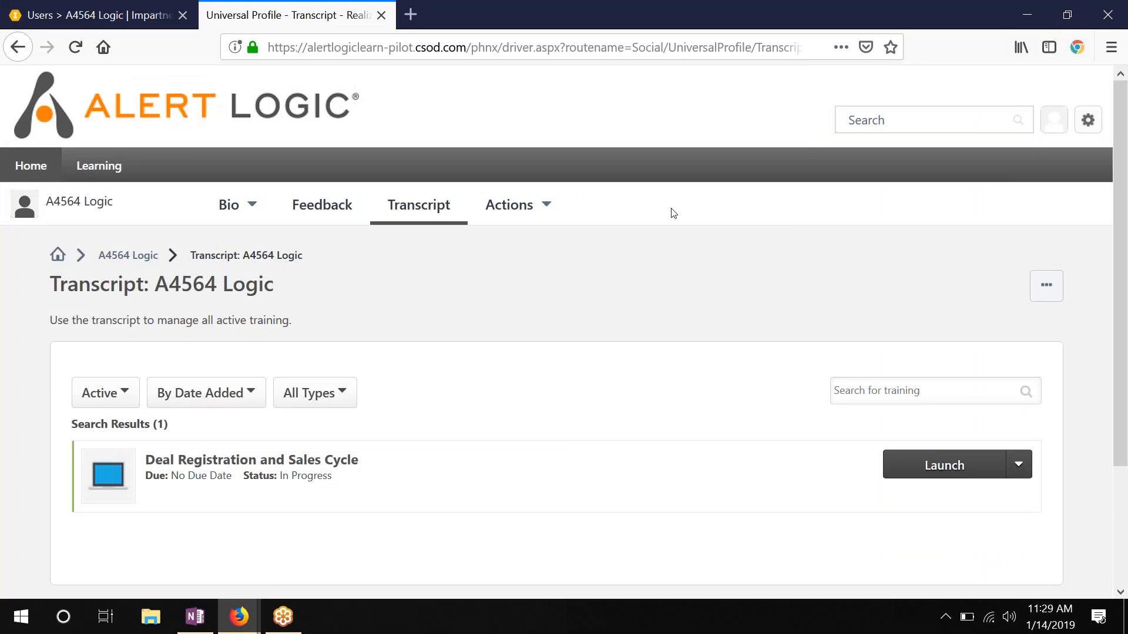
Reload the ClearData test user's record from the Impartner user list and check the Trained field in the member profile
left_click(116, 15)
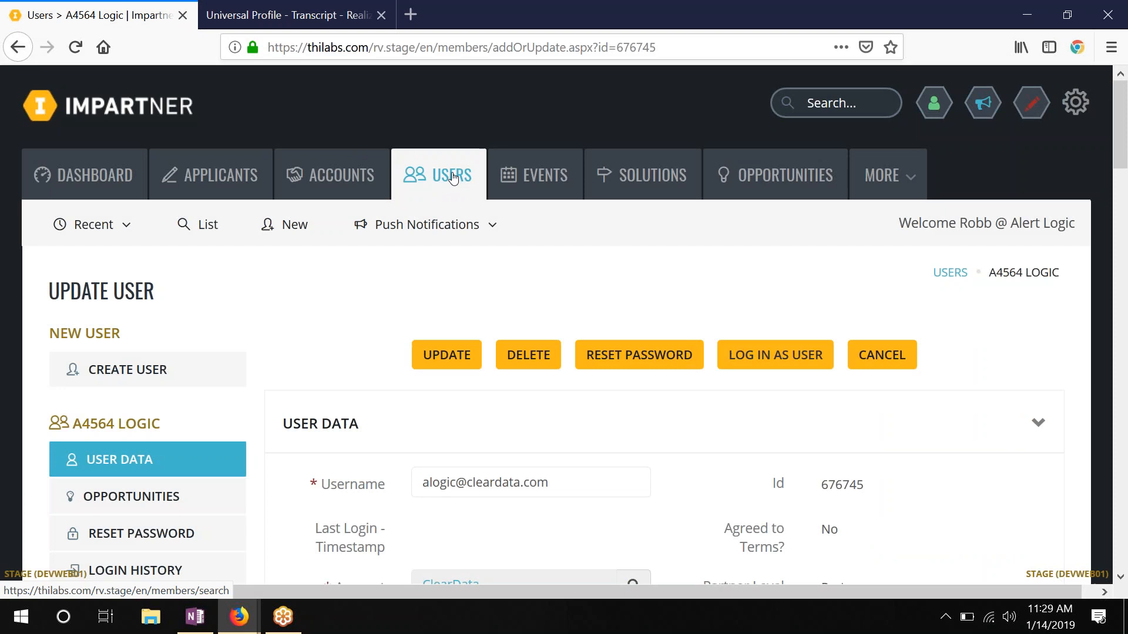
left_click(452, 178)
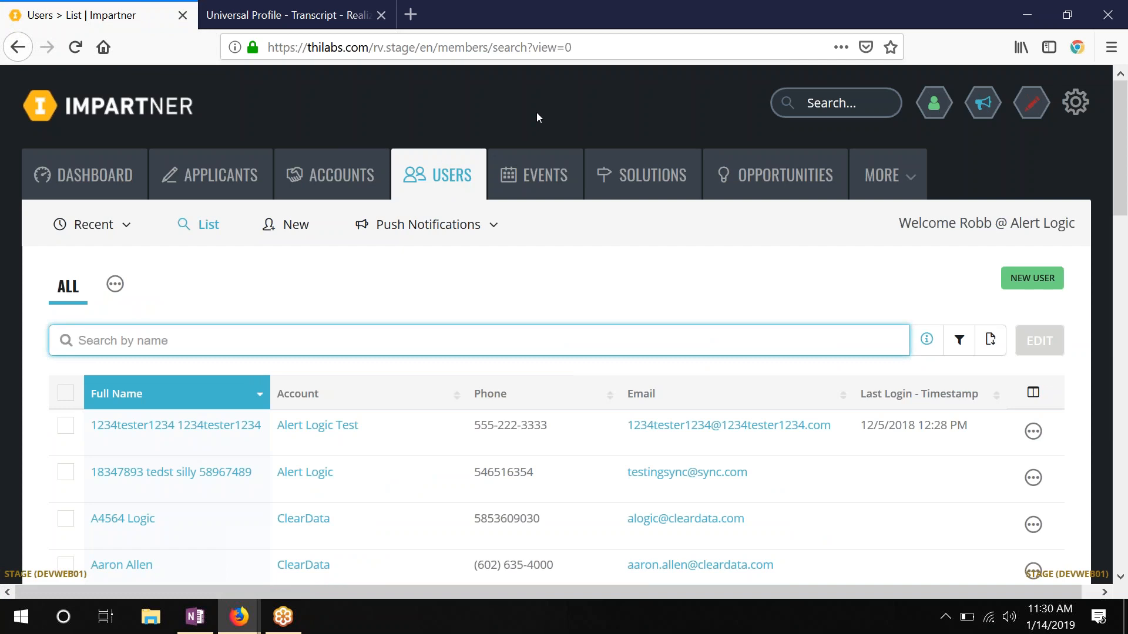
scroll(537, 112, "down", 3)
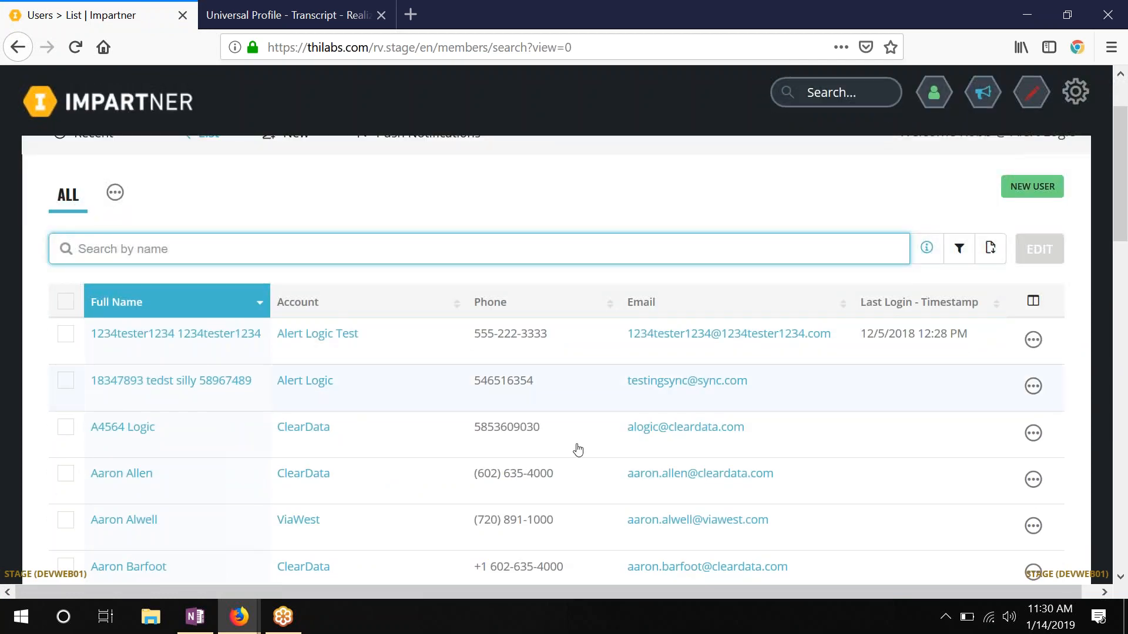
left_click(1033, 434)
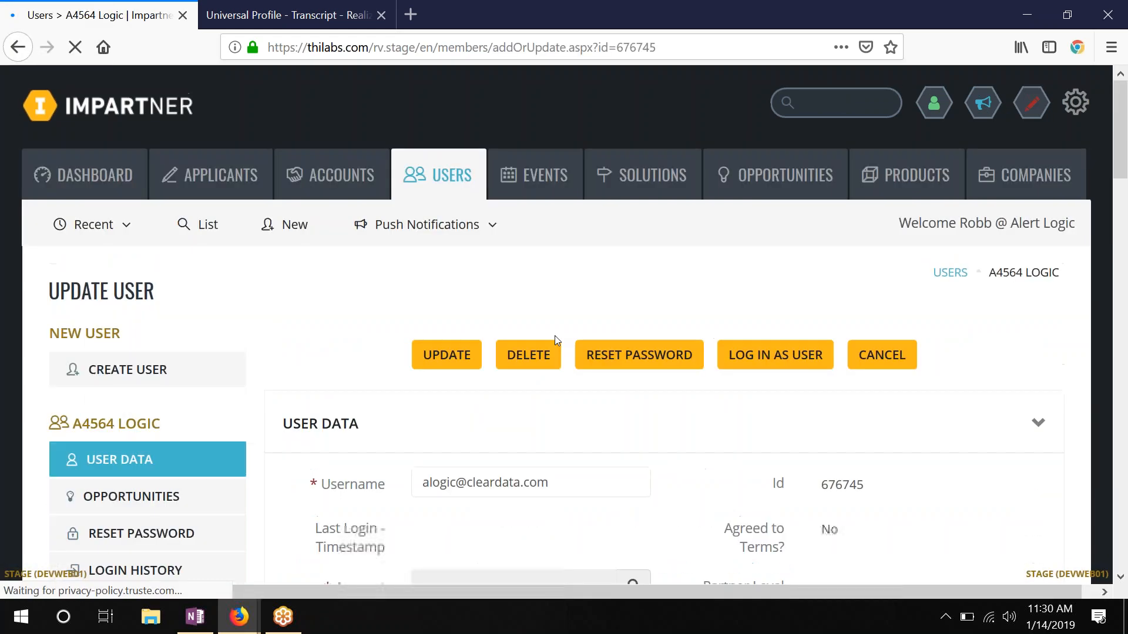
scroll(781, 373, "down", 12)
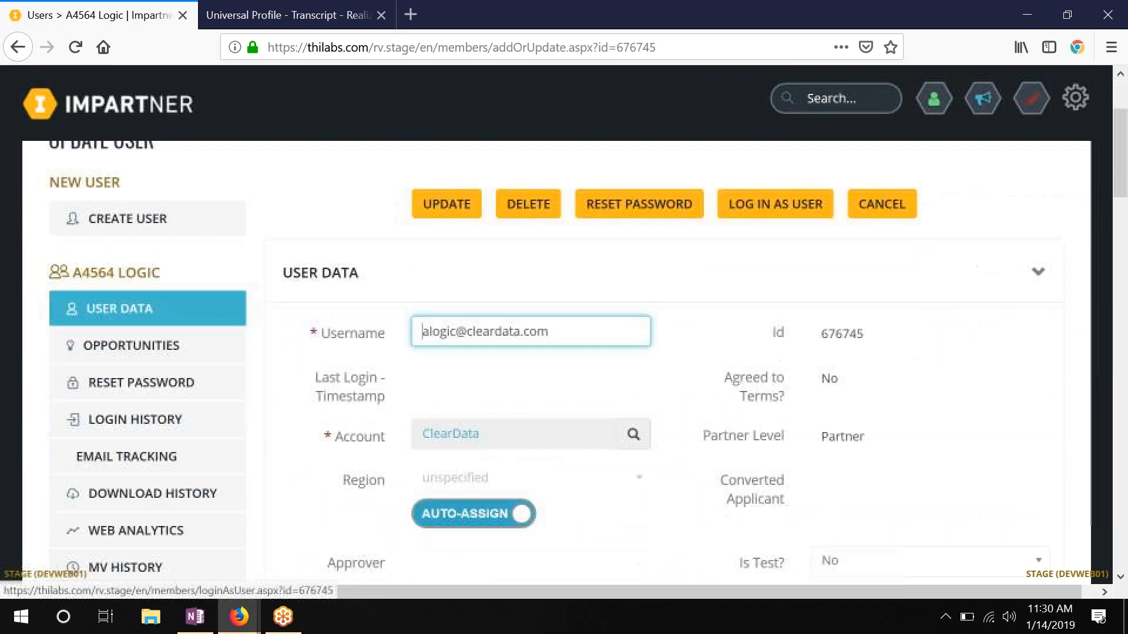
scroll(775, 370, "down", 10)
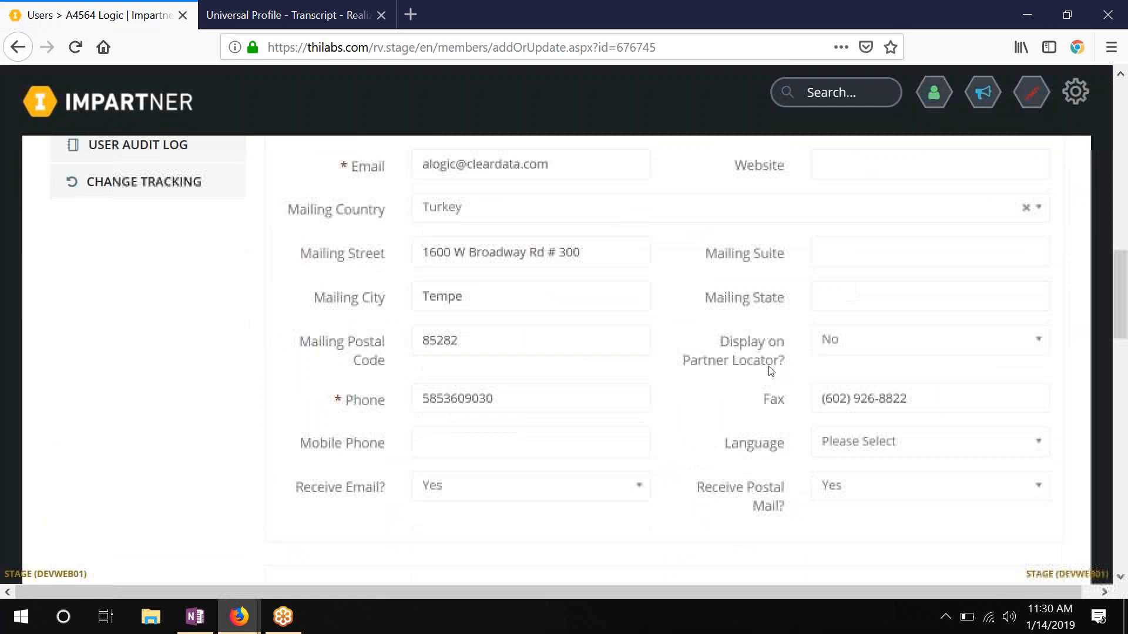
scroll(882, 393, "down", 3)
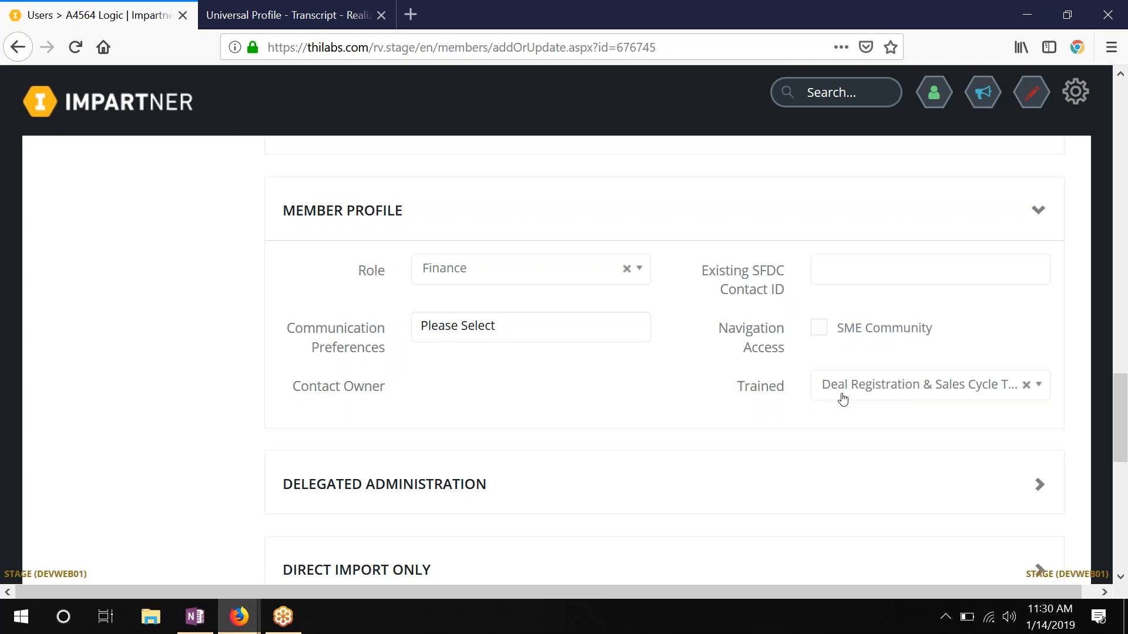
Open the user segments in the segmentation settings and check the user count of the Deal Registration & Sales Cycle Trained segment
scroll(751, 404, "up", 15)
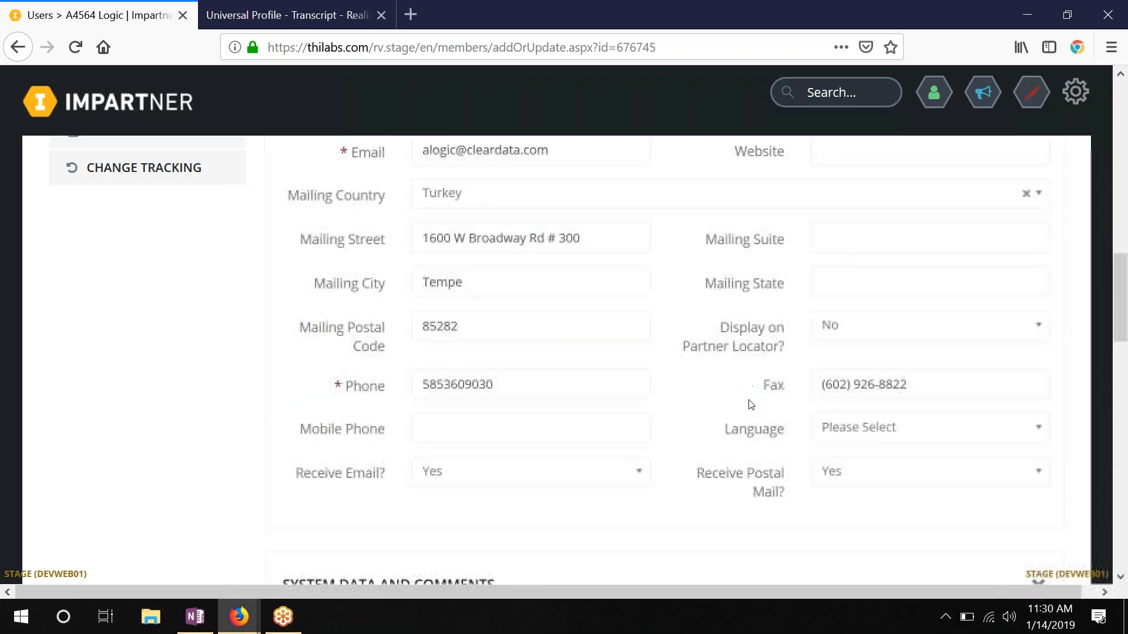
mouse_move(887, 176)
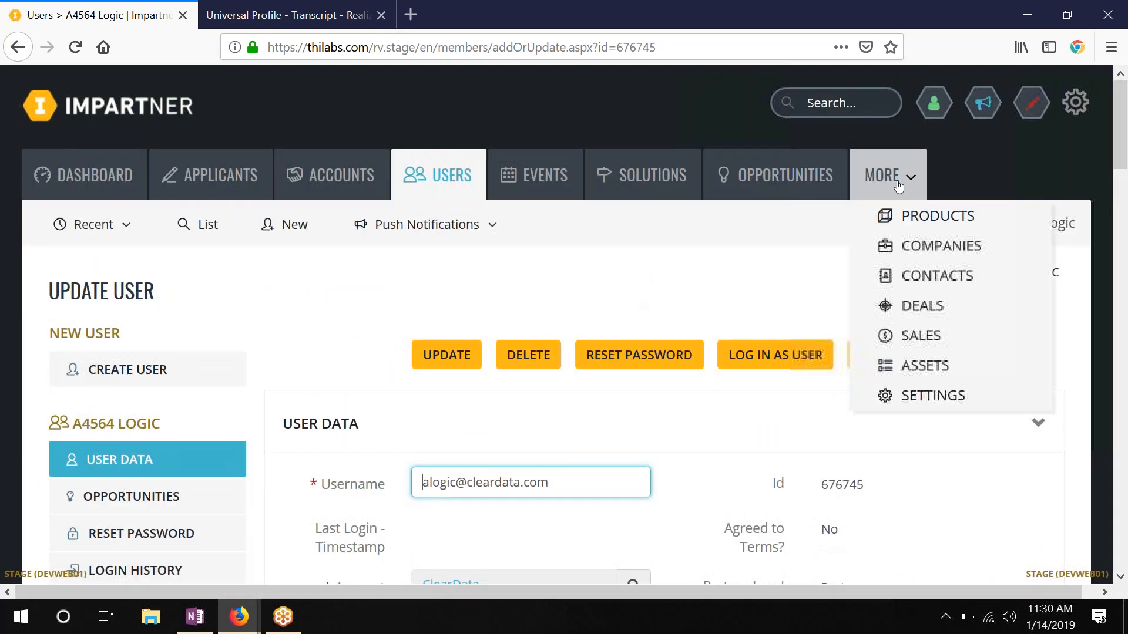
left_click(948, 395)
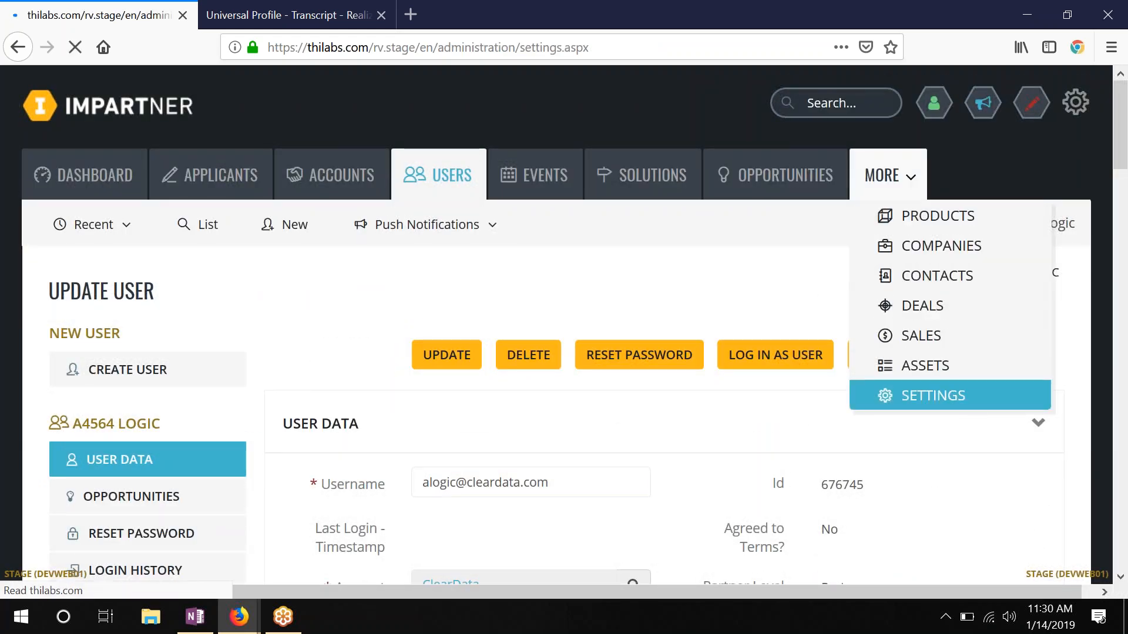
left_click(140, 333)
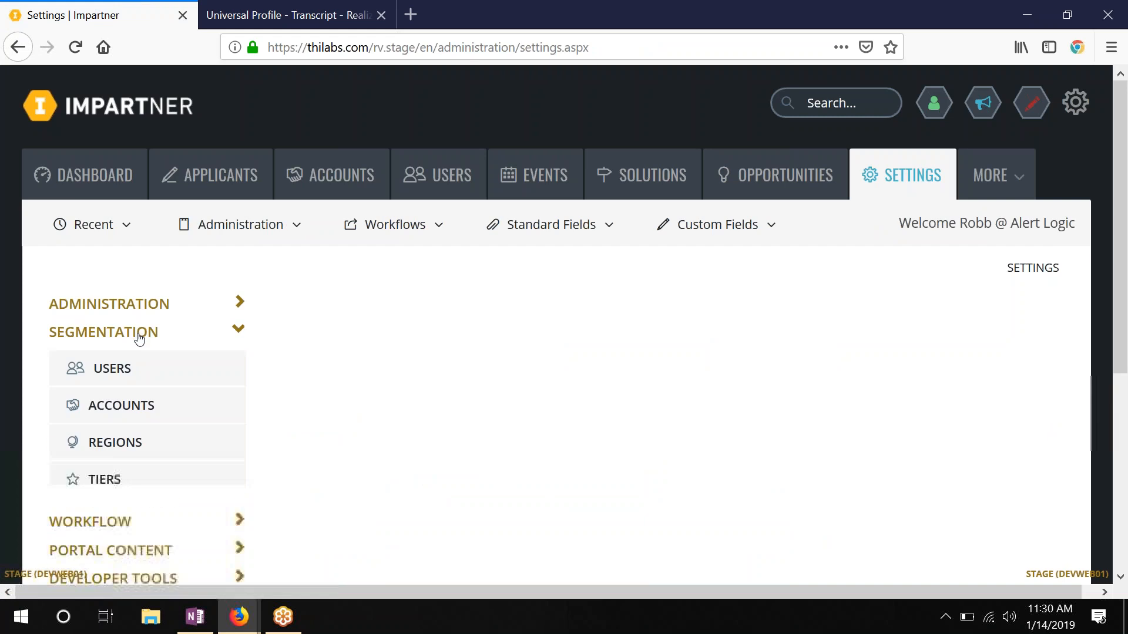
left_click(132, 368)
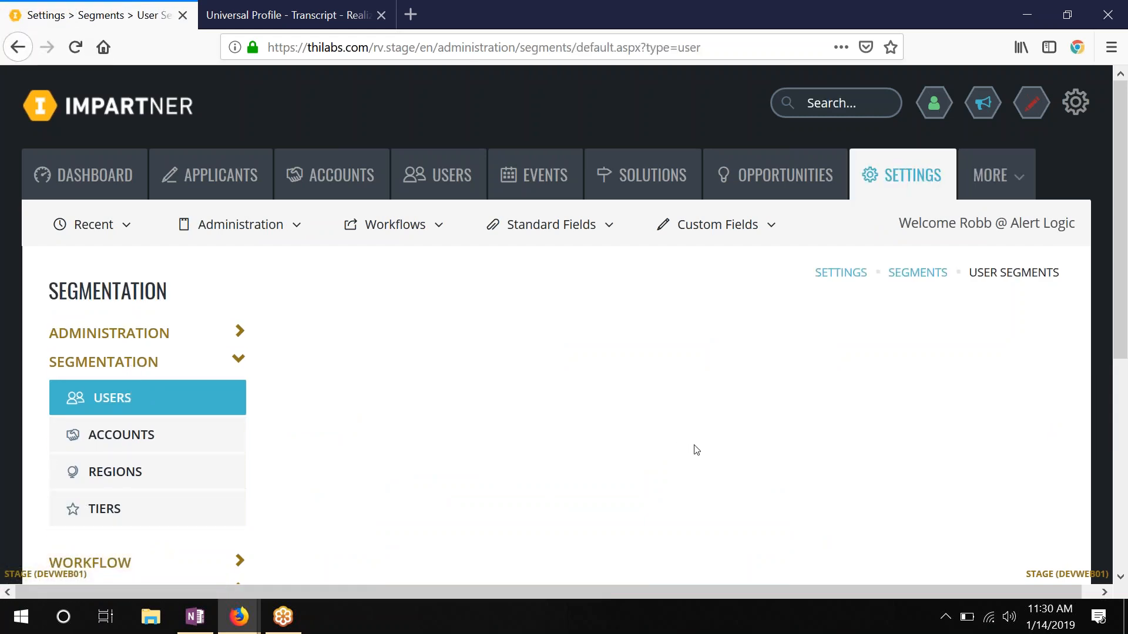
scroll(724, 453, "down", 3)
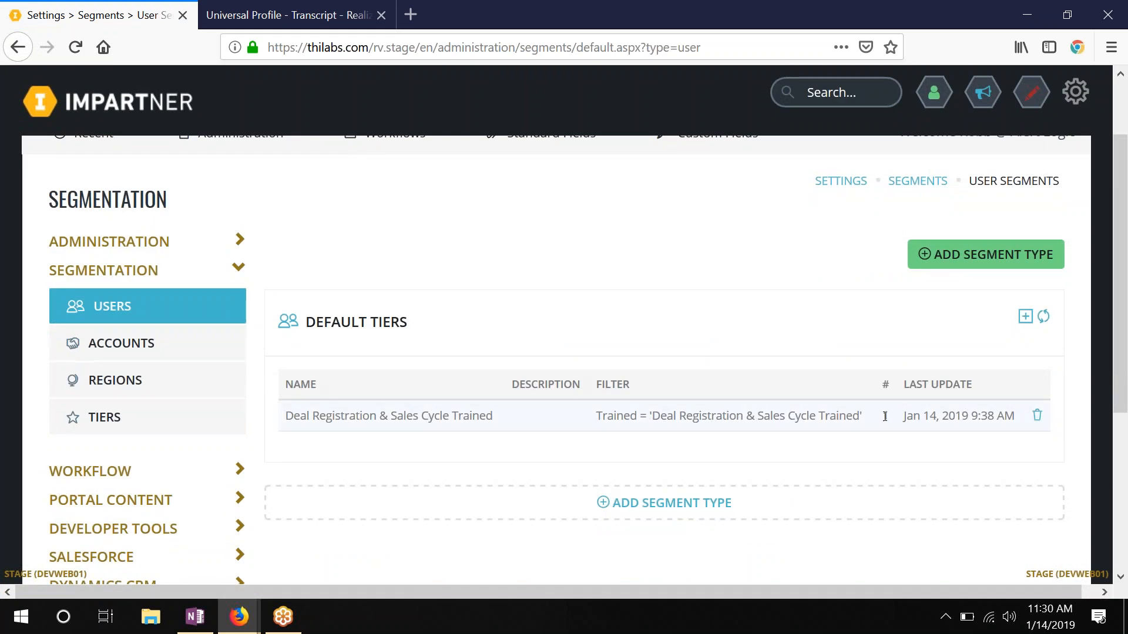
Log in to the partner portal as the same ClearData user from the user list and examine which assets the Asset Library shows
scroll(429, 300, "up", 3)
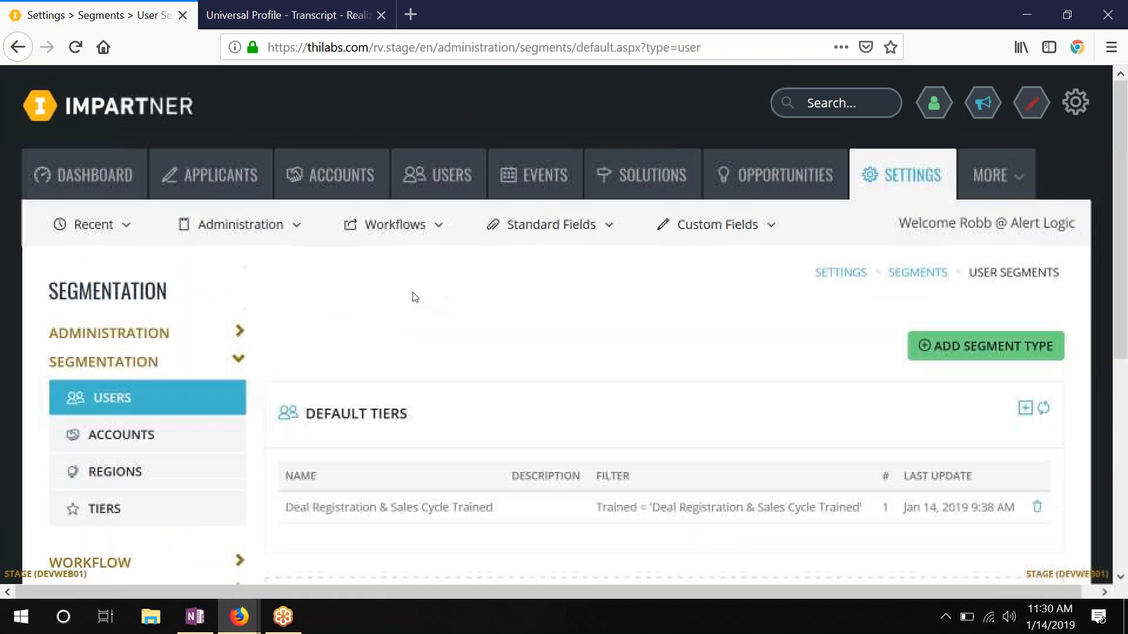
left_click(440, 179)
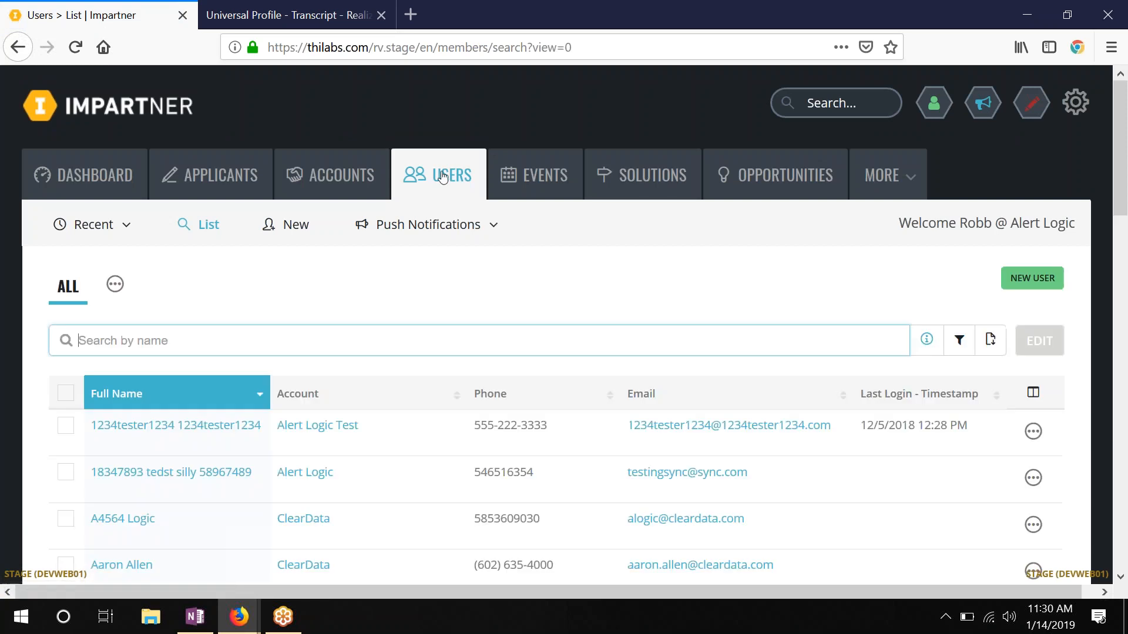
left_click(1033, 524)
scroll(976, 517, "down", 4)
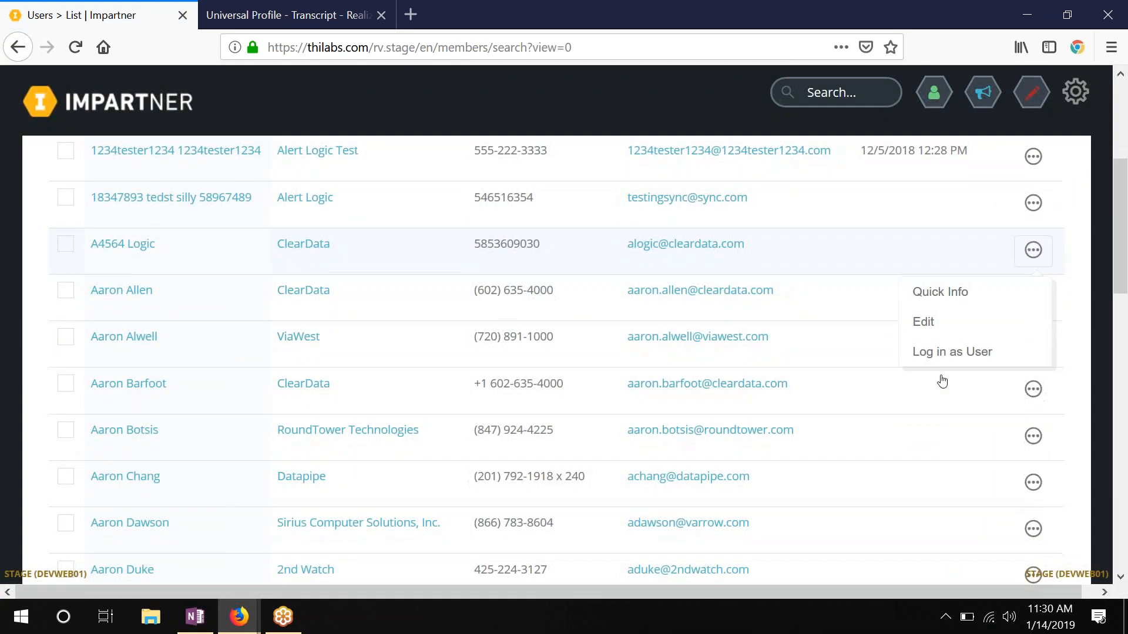
left_click(937, 353)
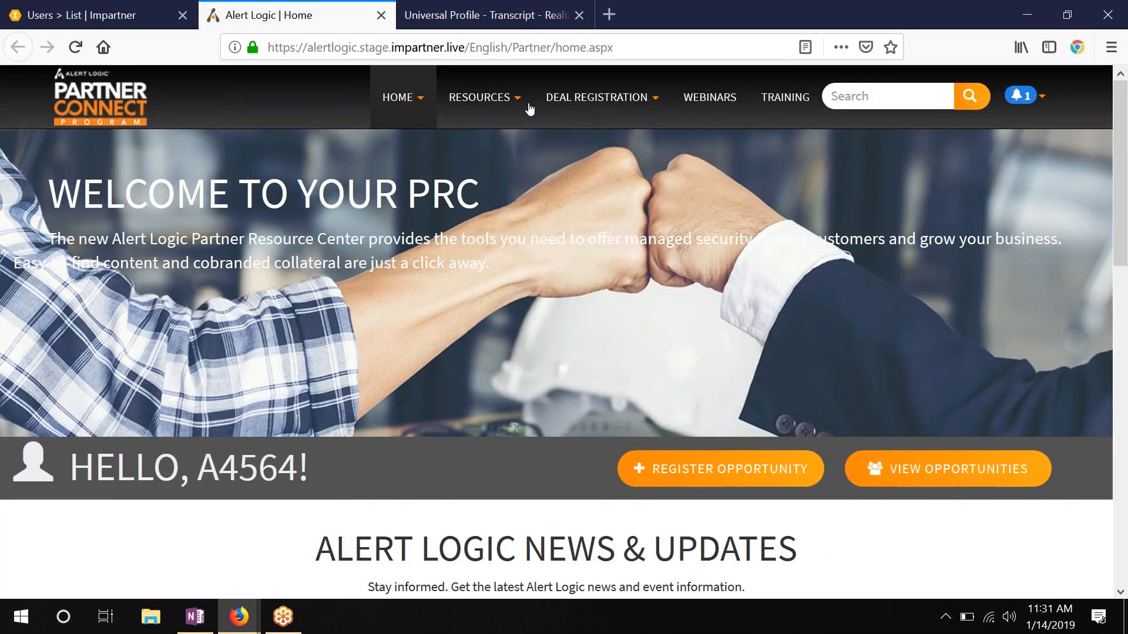
mouse_move(421, 139)
mouse_move(479, 100)
left_click(467, 148)
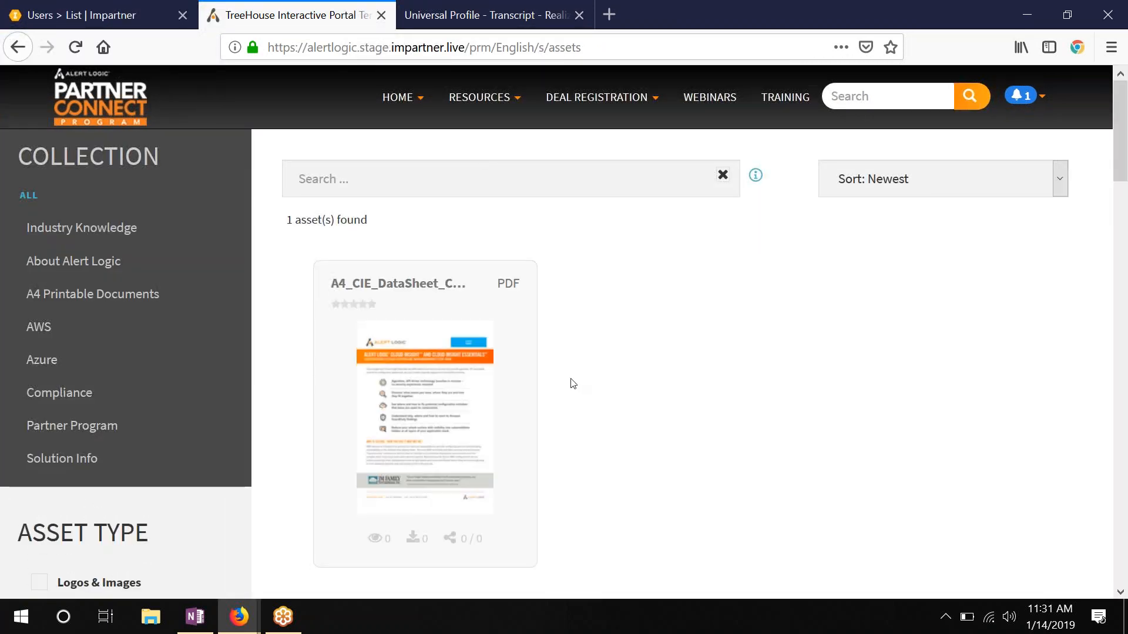
mouse_move(525, 391)
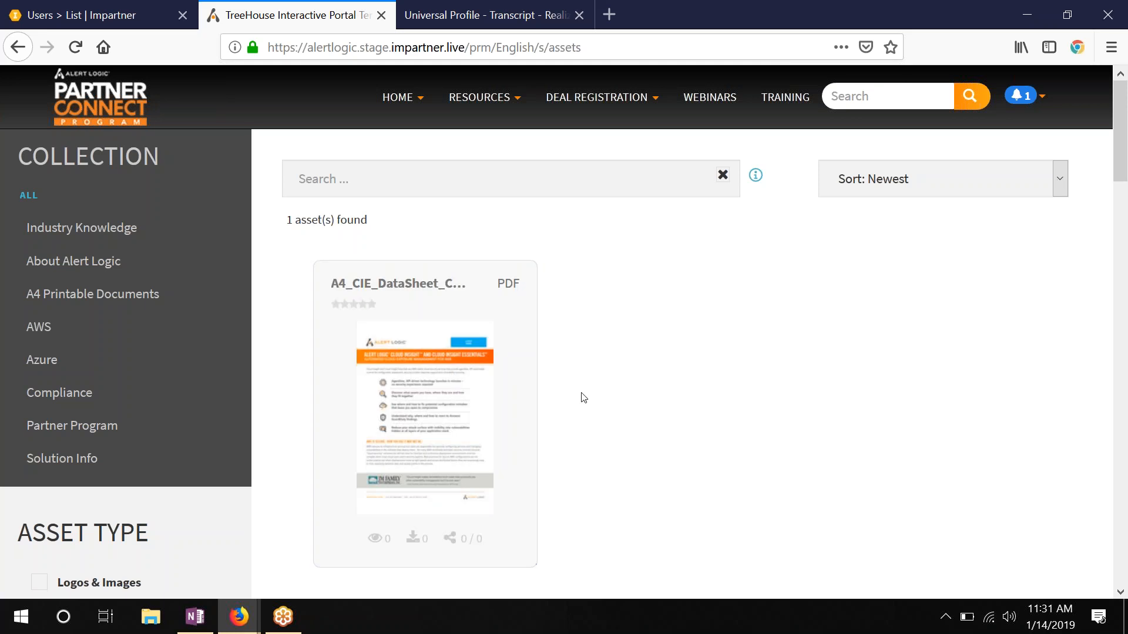